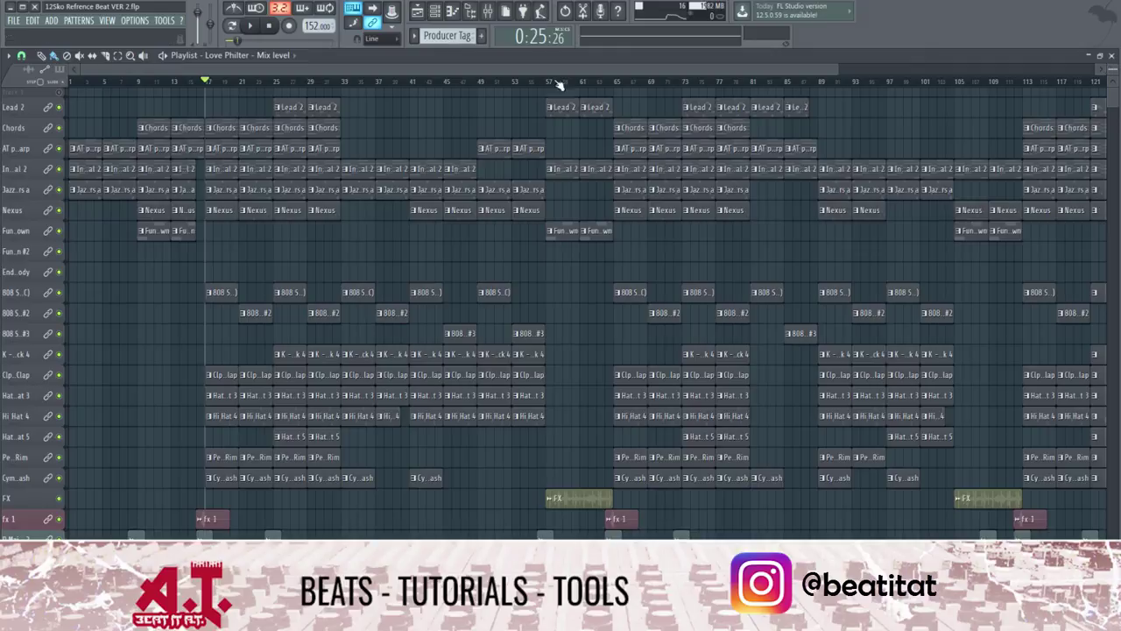
scroll(513, 333, down, 5)
scroll(510, 336, up, 3)
scroll(511, 335, up, 2)
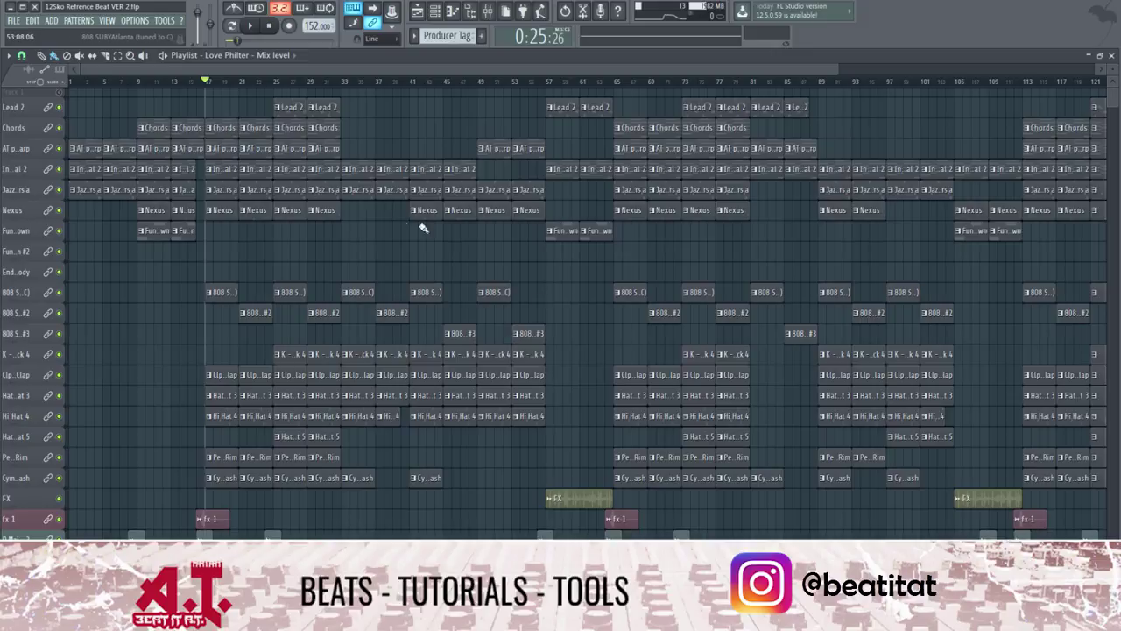
drag(203, 84, 197, 84)
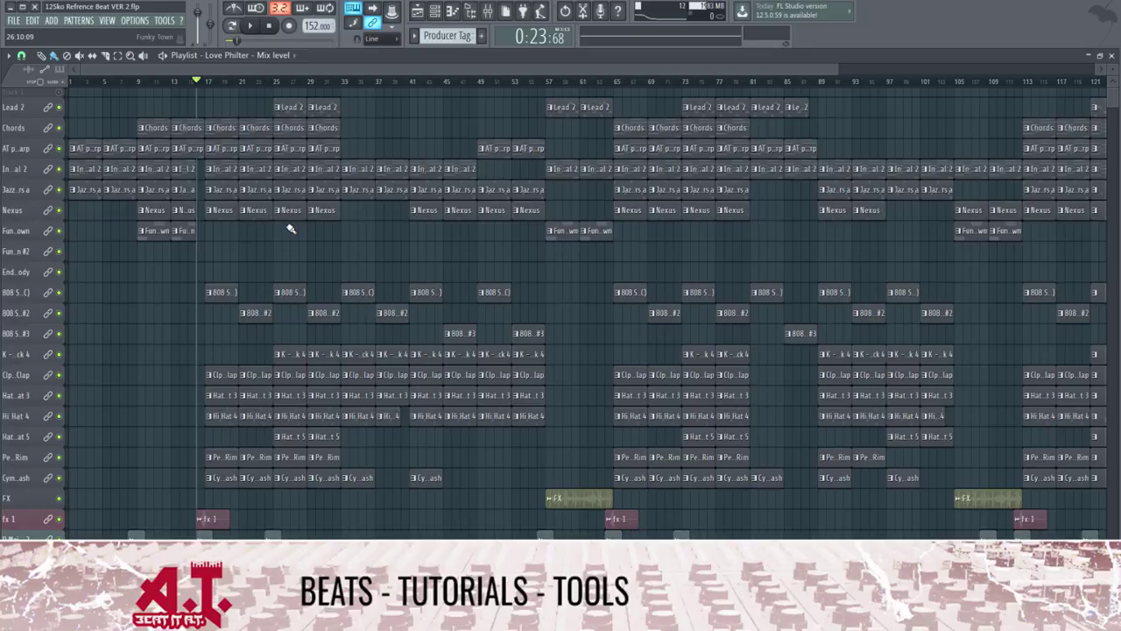
scroll(459, 470, down, 2)
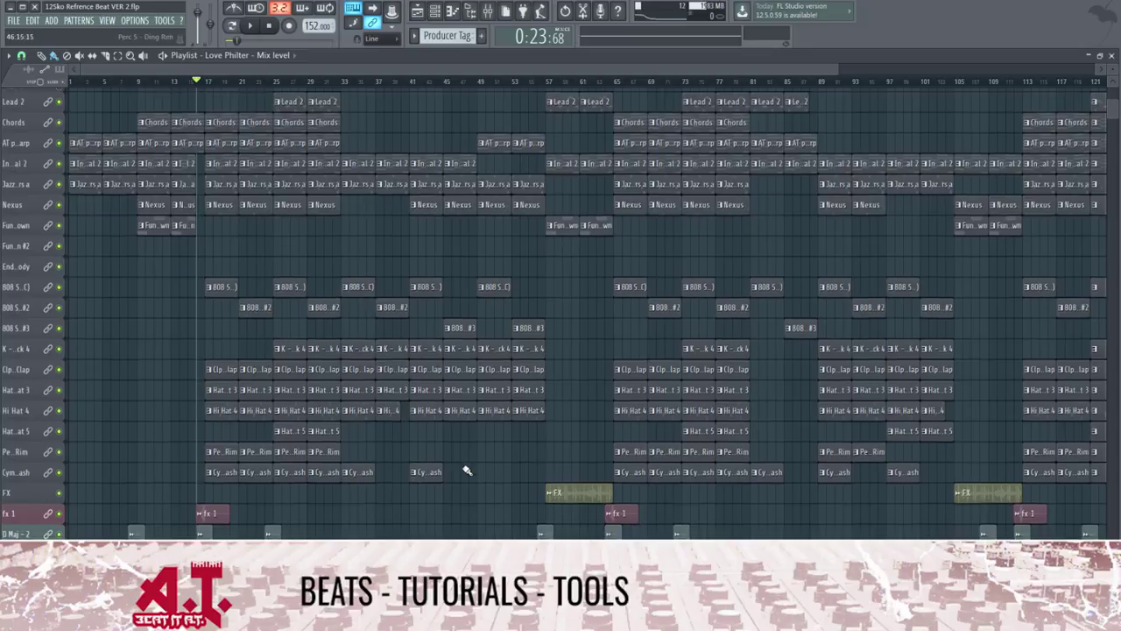
scroll(585, 453, up, 2)
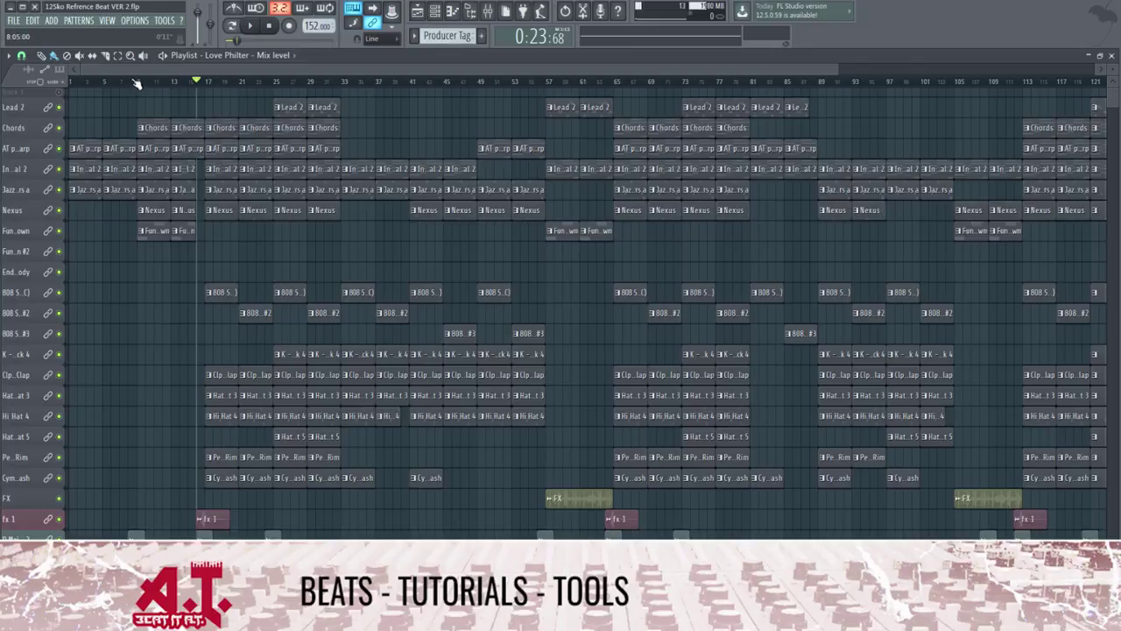
Step: Select the playlist range from bar 9 up to bar 37 and open the mixer
drag(129, 82, 374, 120)
scroll(413, 255, down, 5)
scroll(426, 250, up, 5)
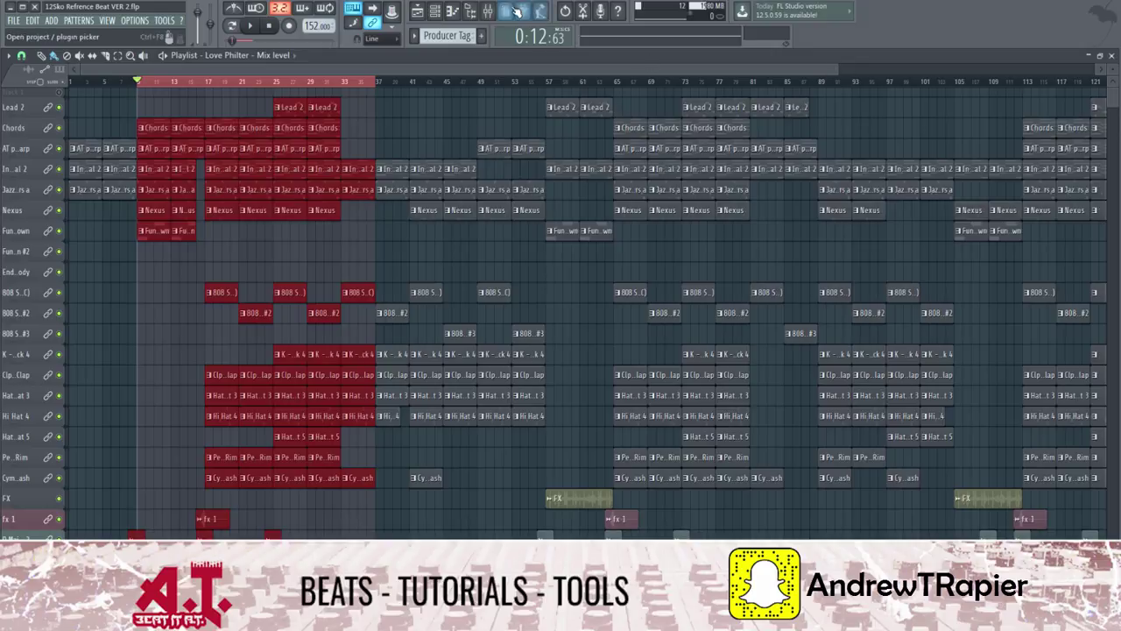
click(488, 11)
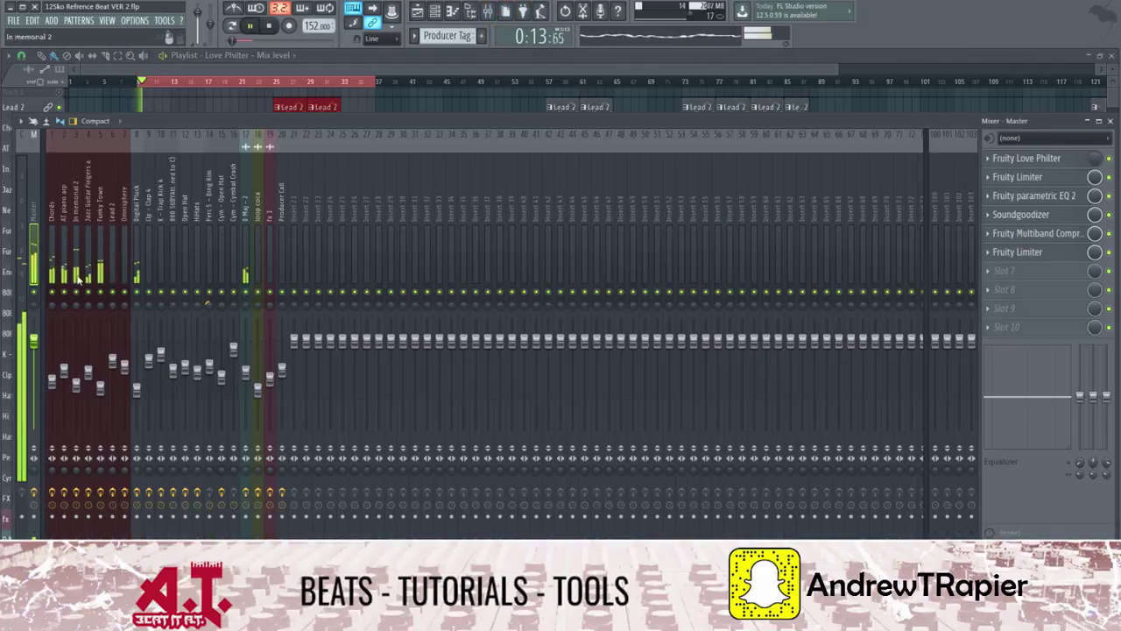
Step: Step through the mixer tracks during playback to examine their levels and effect chains
key(Right)
key(Right)
key(Right)
key(Right)
key(Right)
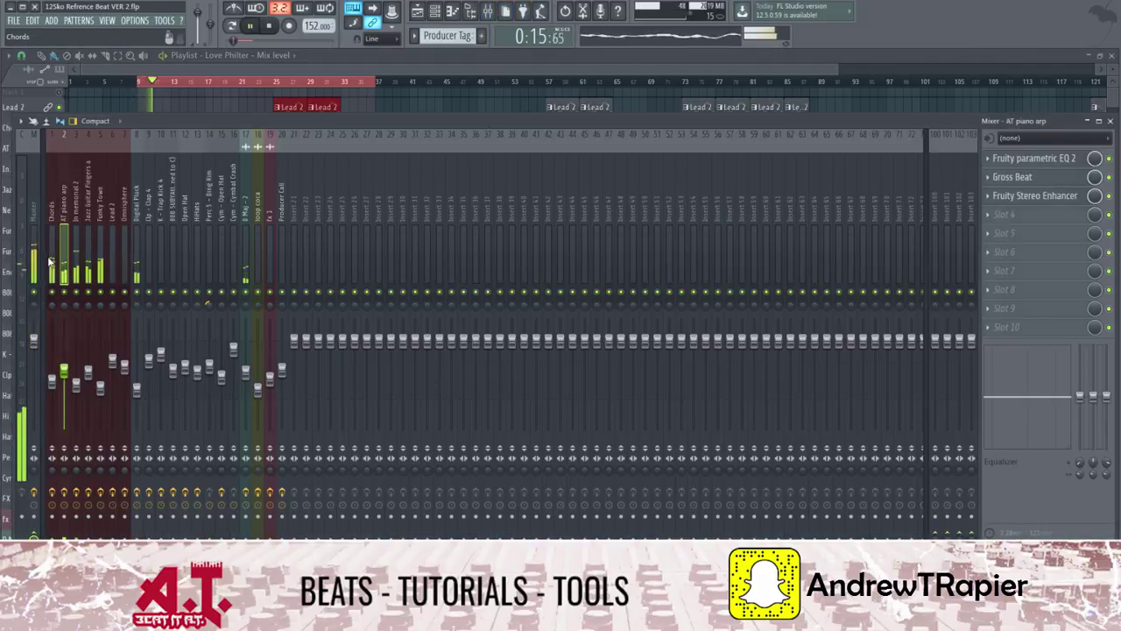
key(Right)
key(Right)
key(Right)
key(Right)
key(Right)
key(Right)
key(Right)
key(Right)
key(Right)
key(Right)
key(Right)
key(Right)
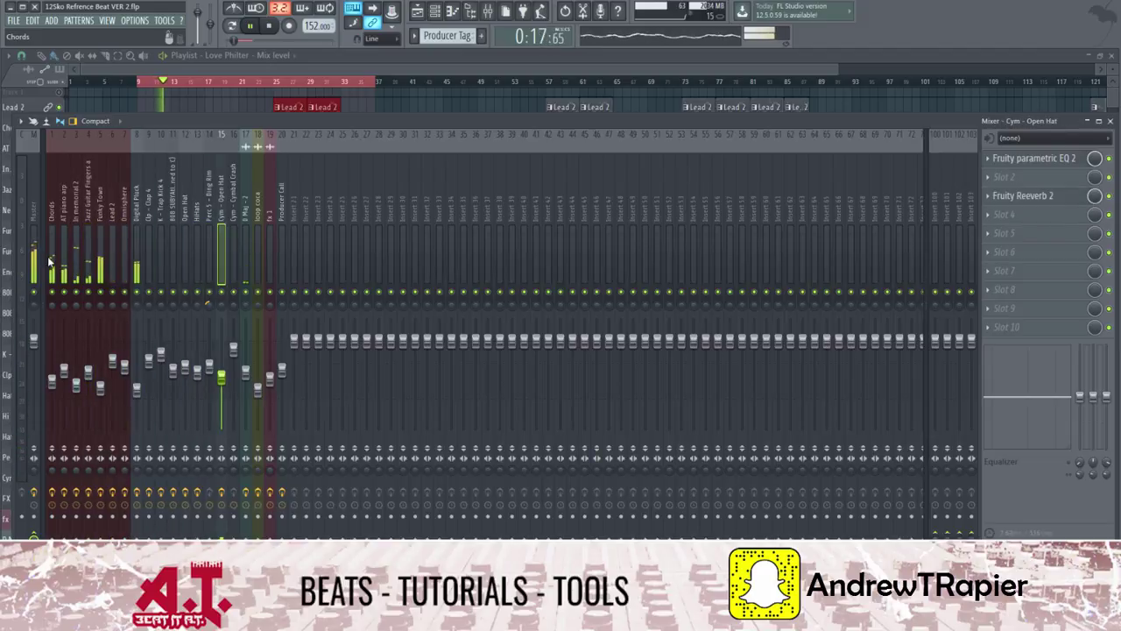
key(Right)
key(Right)
key(Right)
key(Left)
key(Left)
key(Left)
key(Left)
key(Left)
key(Left)
key(Left)
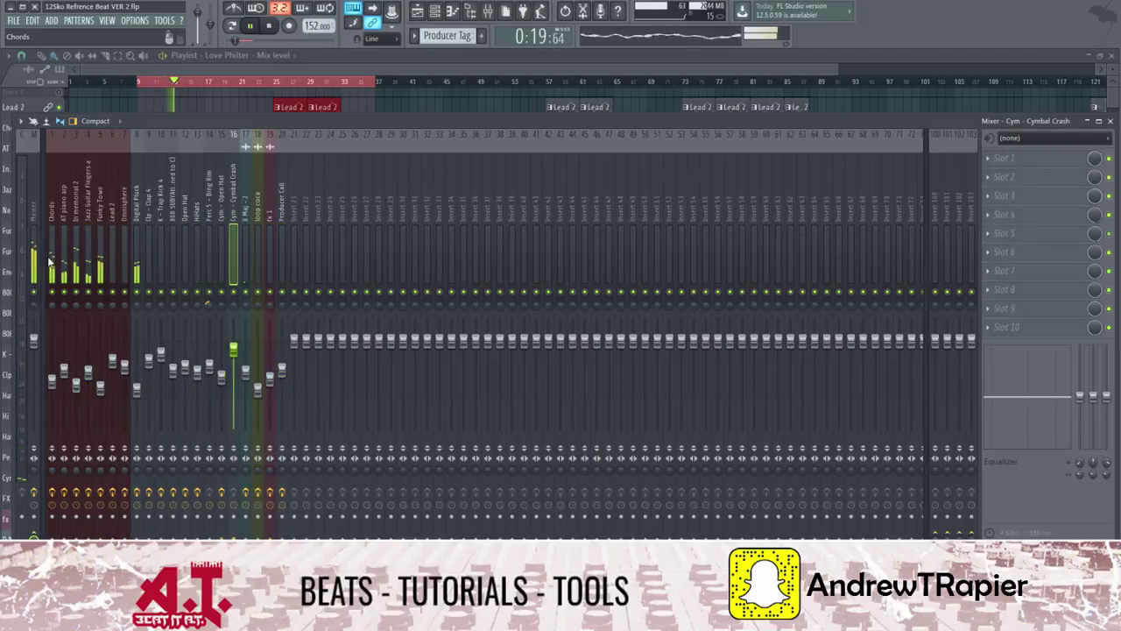
key(Left)
key(Left)
key(Left)
key(Left)
key(Left)
key(Left)
key(Left)
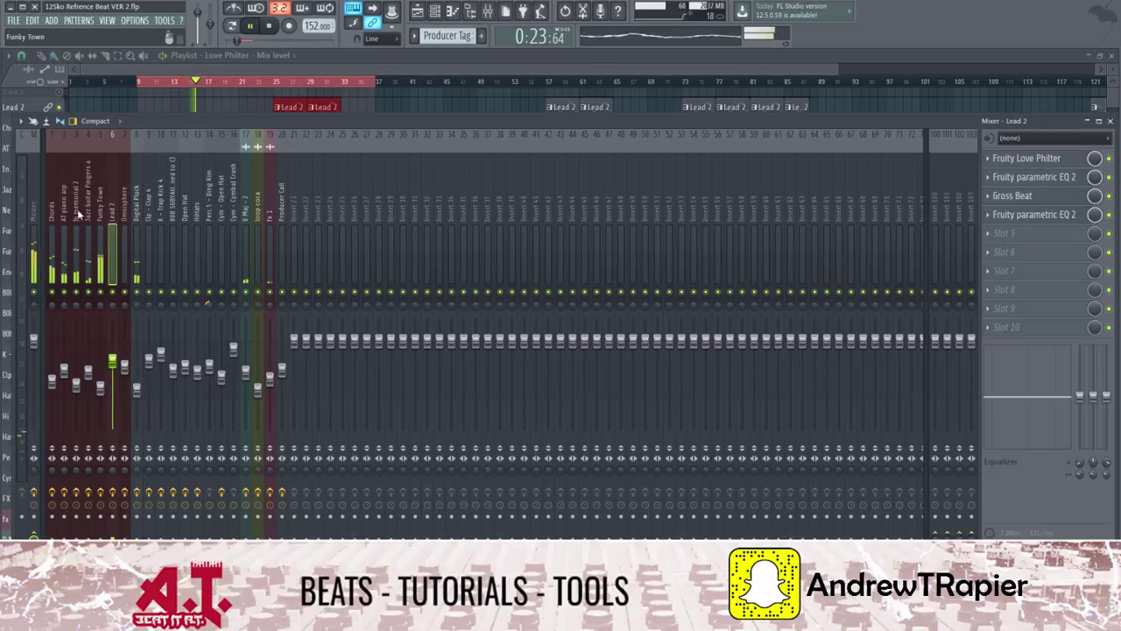
click(37, 222)
click(320, 203)
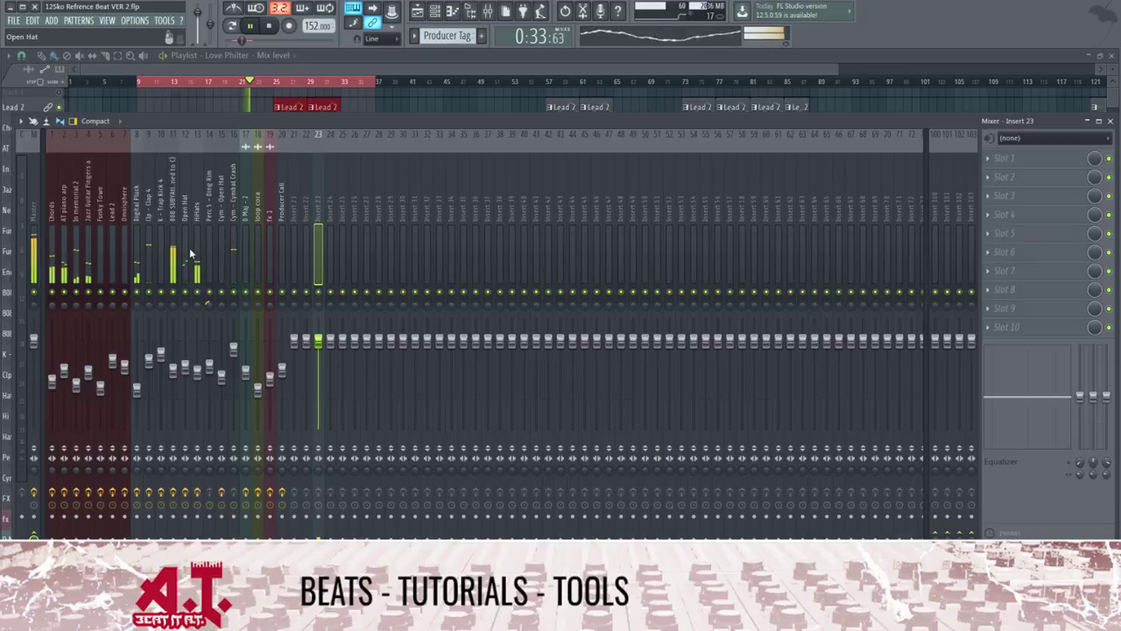
Step: Move the mixer window aside to uncover the selected playlist clips, and stop playback
drag(287, 119, 331, 172)
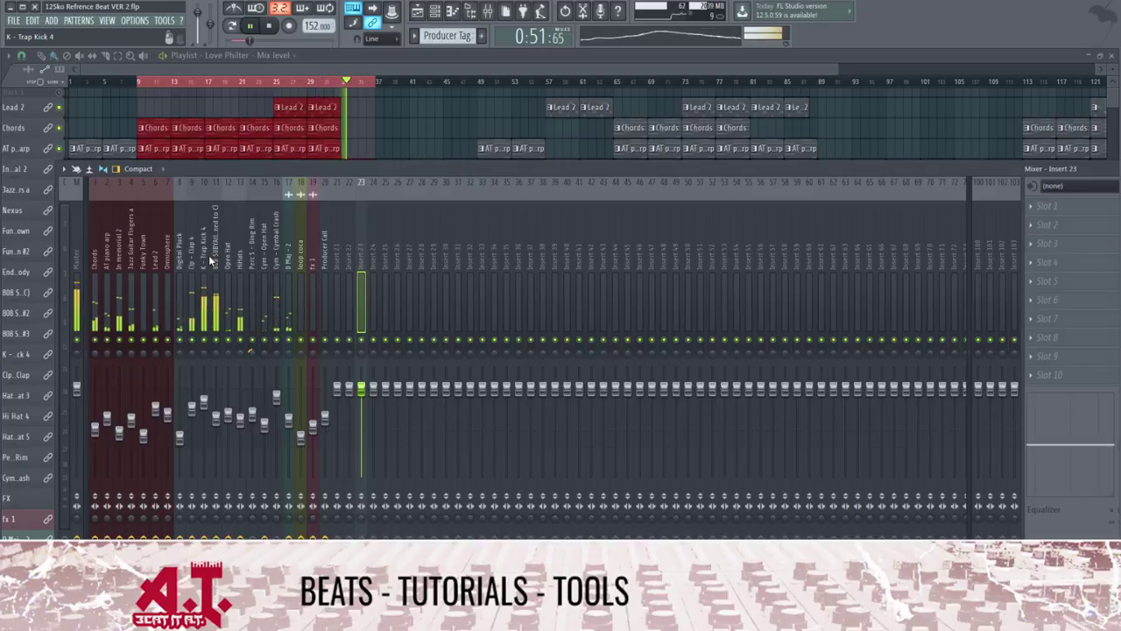
drag(325, 169, 698, 111)
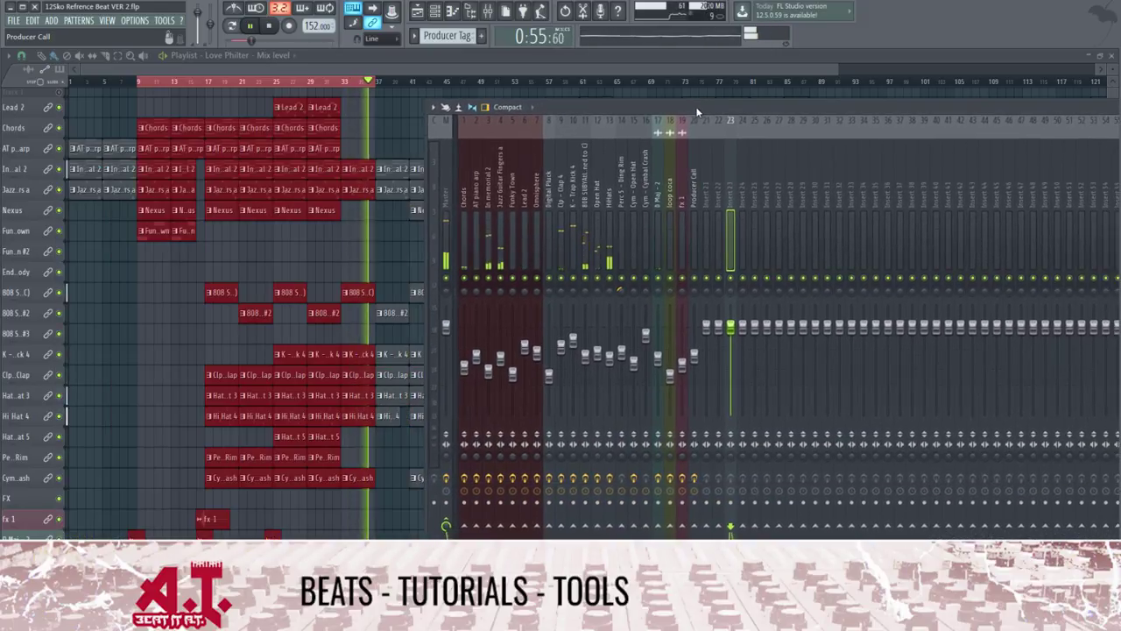
key(space)
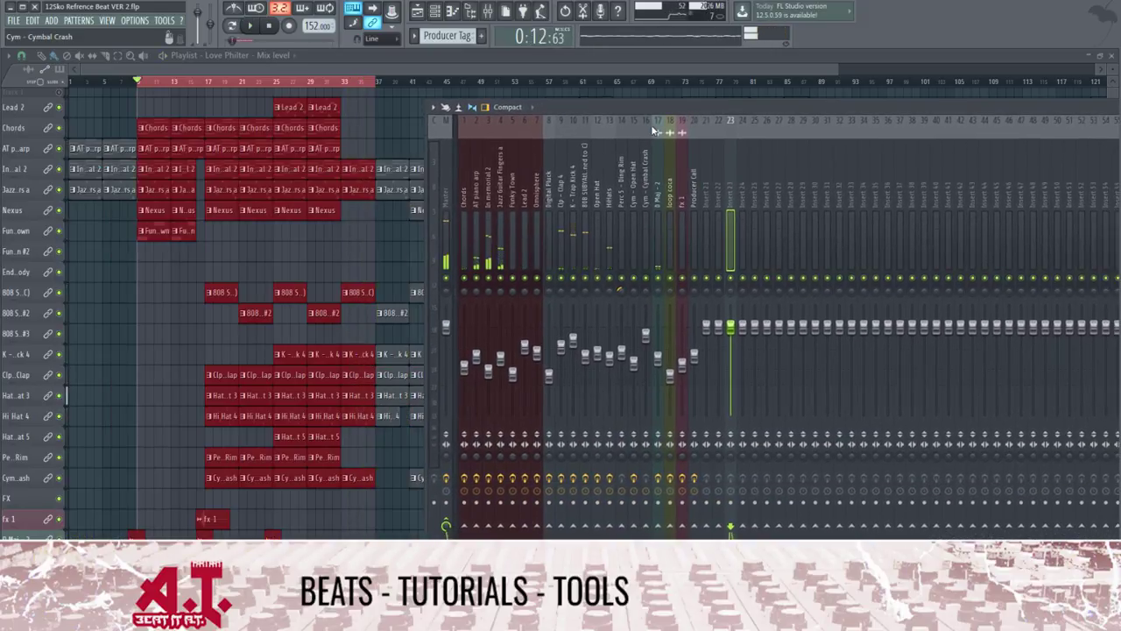
Step: Move the mixer back over the playlist and select the Chords track
drag(658, 112, 326, 109)
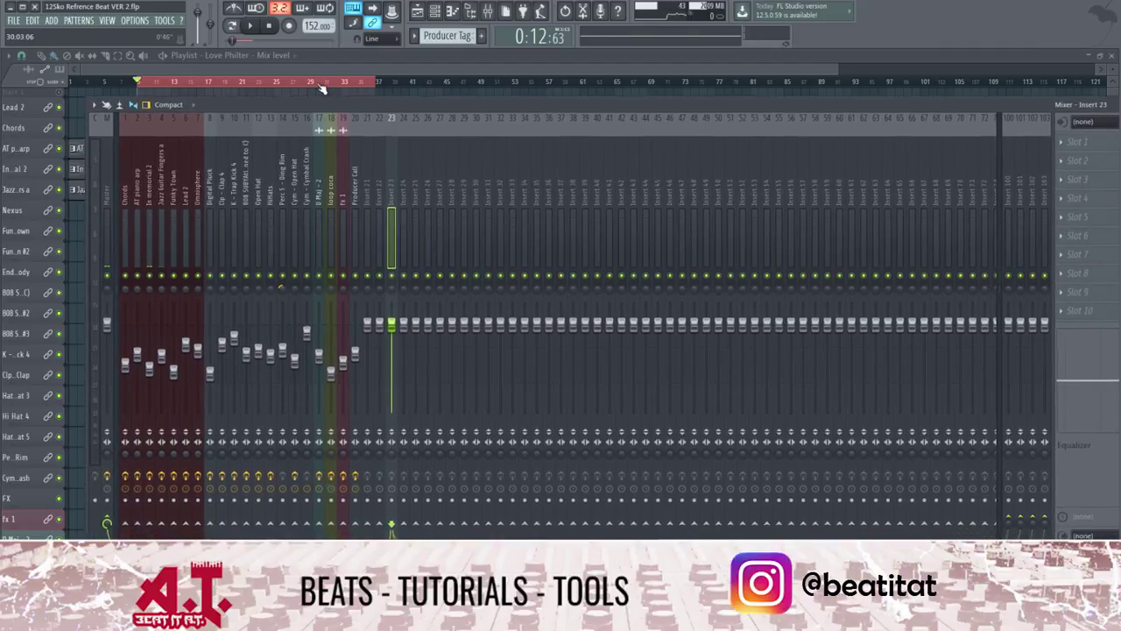
click(258, 196)
click(246, 196)
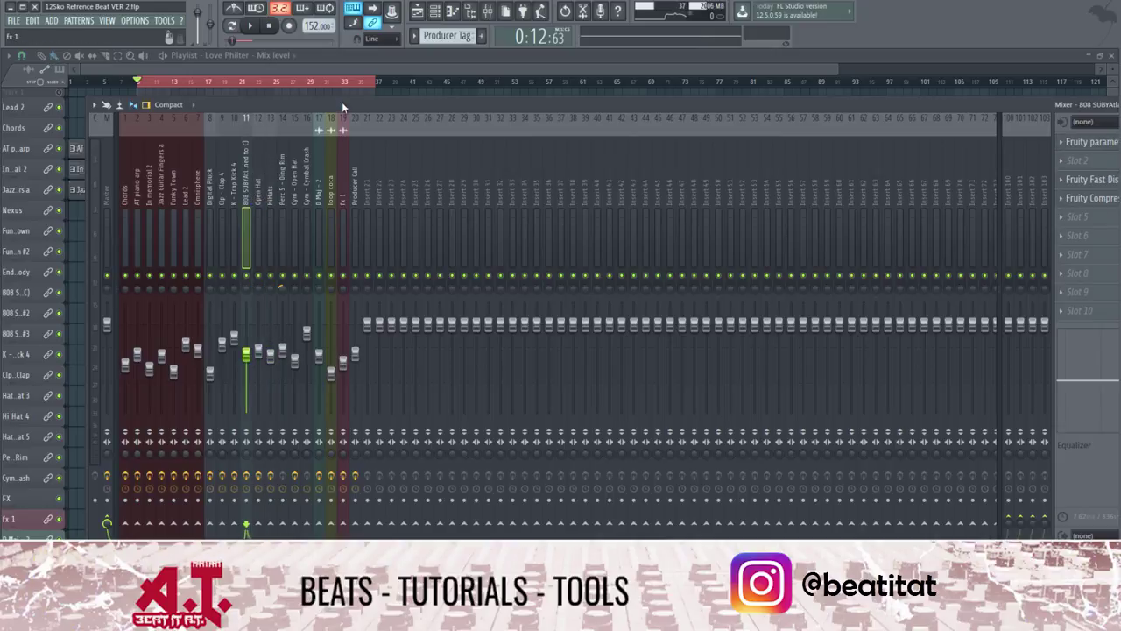
drag(342, 105, 268, 114)
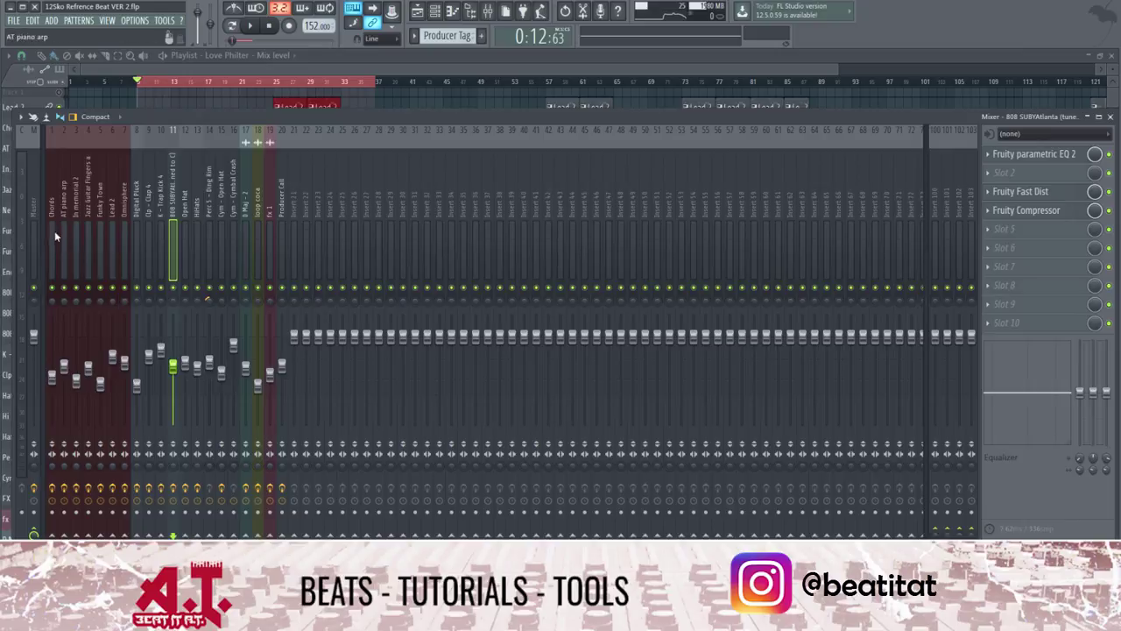
scroll(44, 223, down, 2)
click(27, 227)
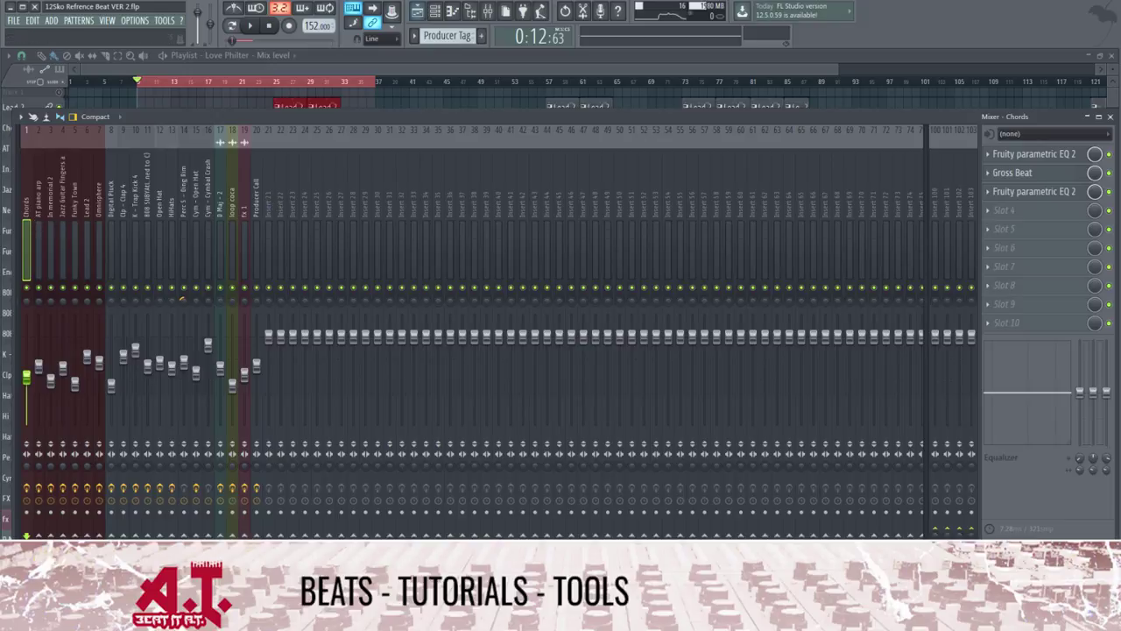
Step: Open the channel rack to examine the channels and their mixer routing, and return to the mixer
click(435, 11)
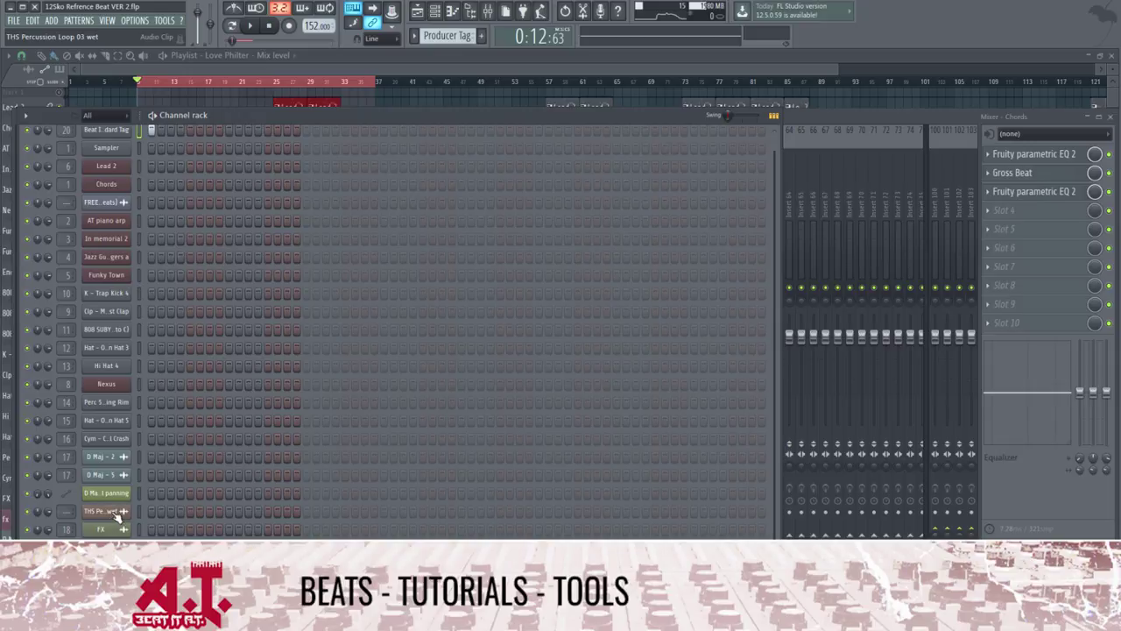
scroll(109, 490, up, 1)
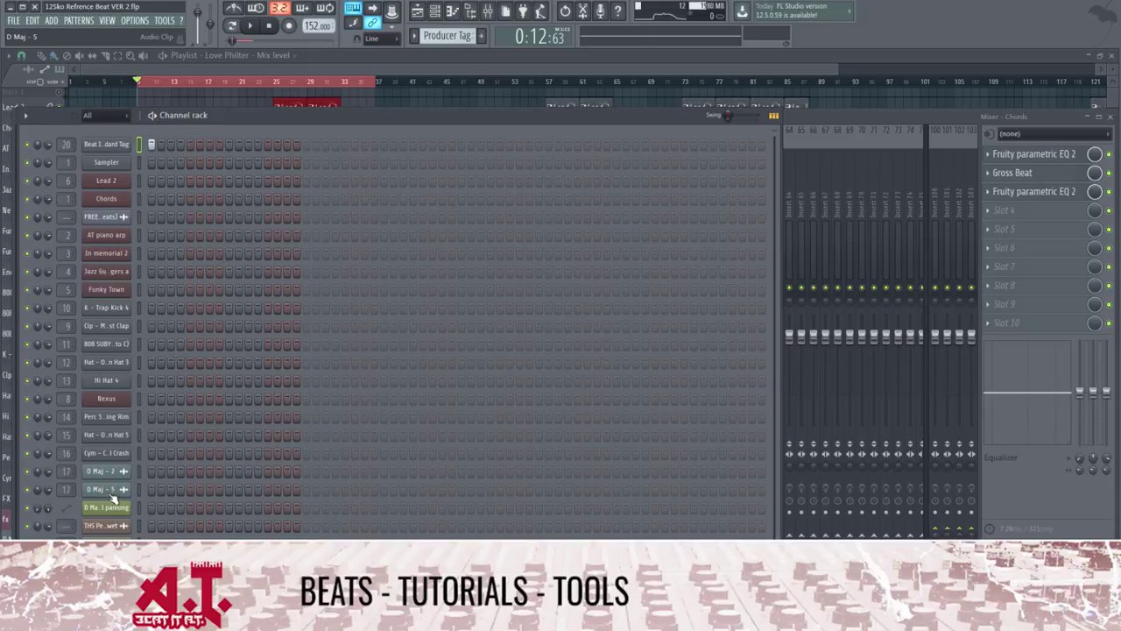
scroll(157, 298, down, 1)
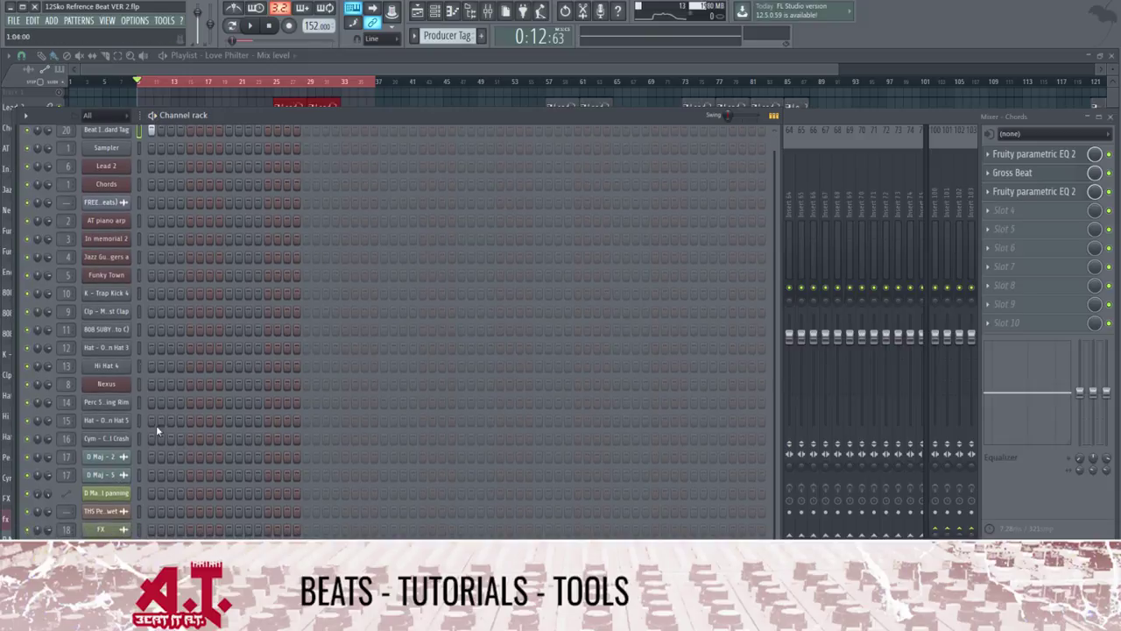
scroll(340, 373, up, 1)
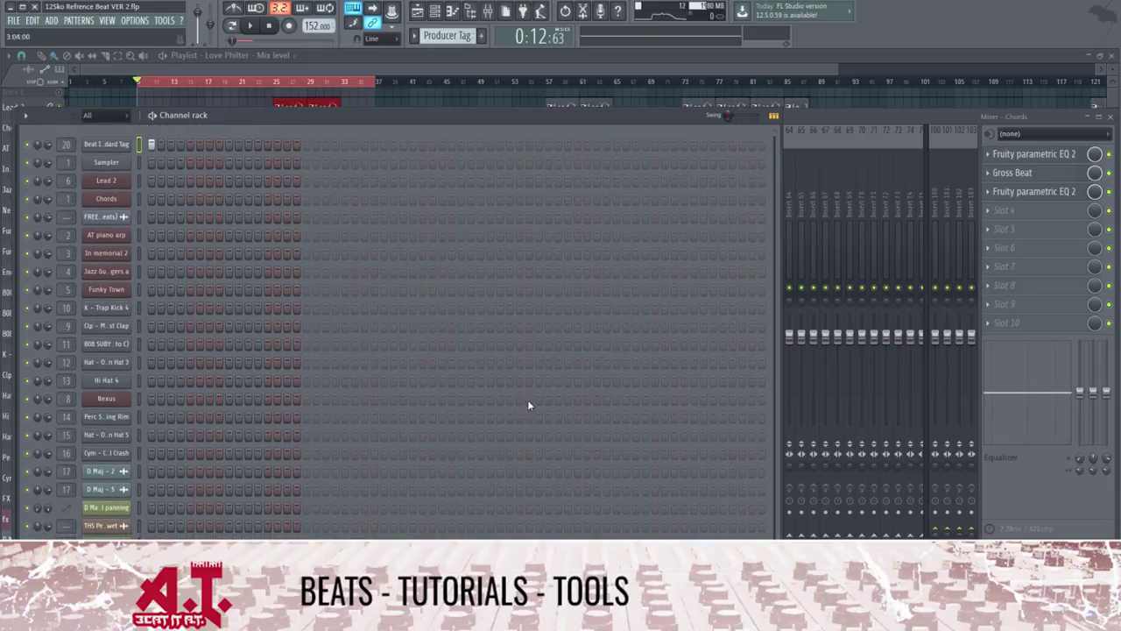
scroll(342, 351, down, 1)
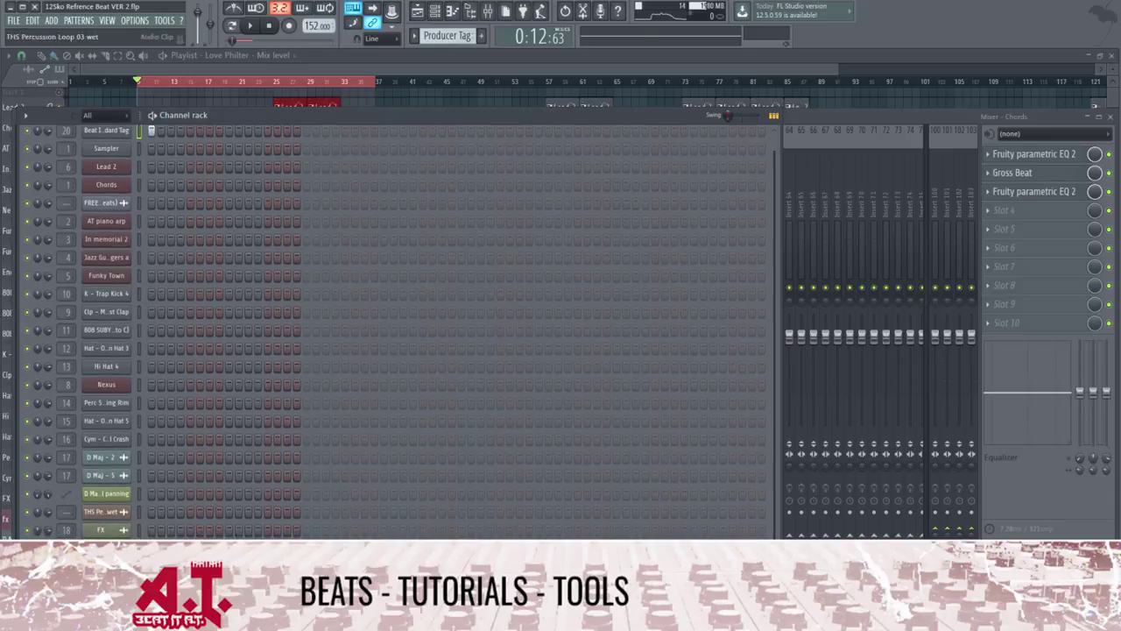
click(911, 120)
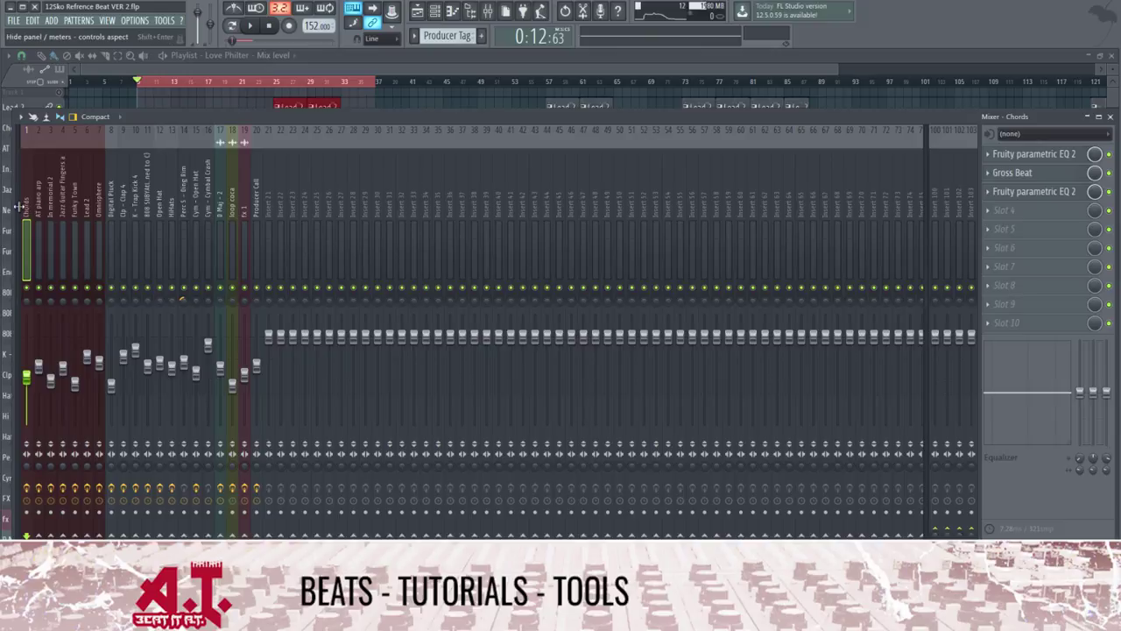
Step: Reposition the mixer window and inspect the first Fruity parametric EQ 2 on the Chords track
scroll(17, 207, up, 1)
scroll(17, 207, down, 1)
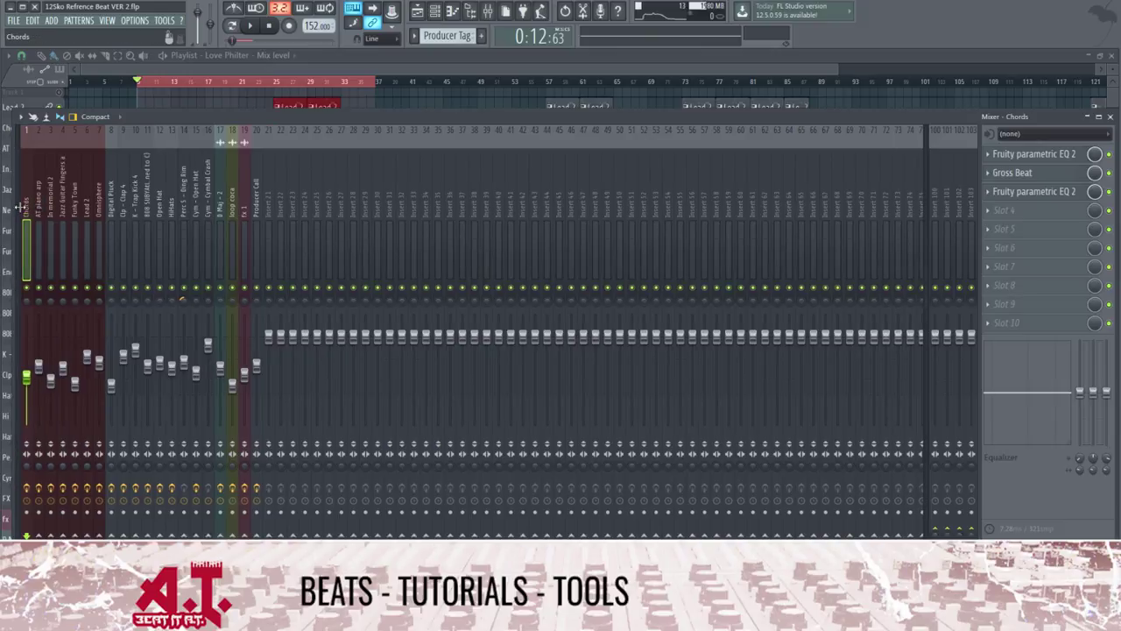
scroll(33, 210, up, 1)
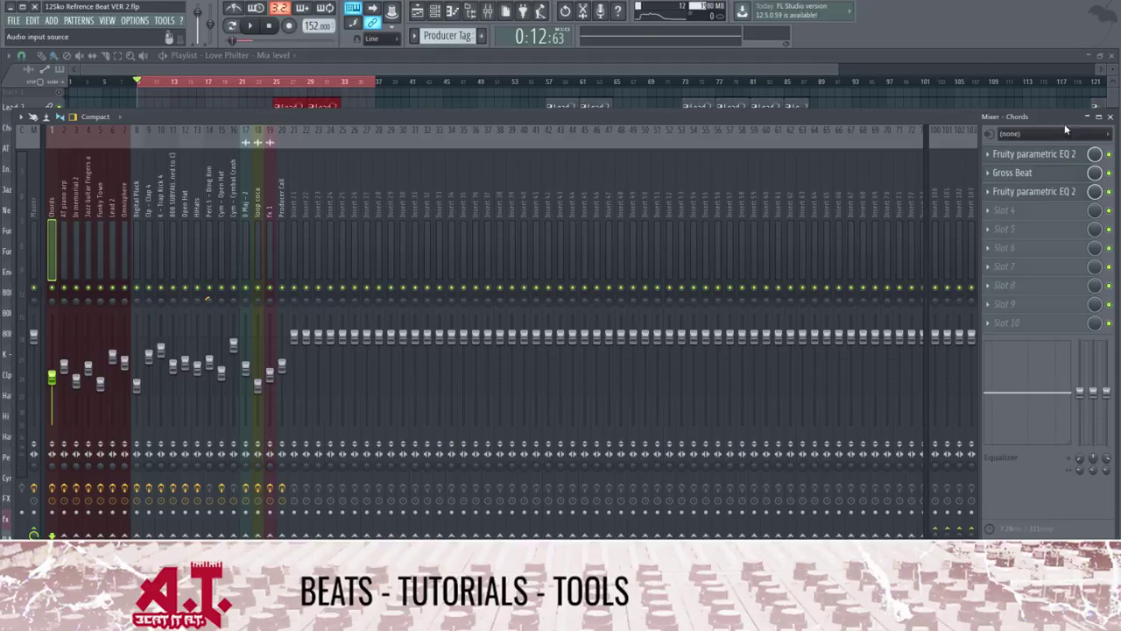
drag(1065, 121, 1031, 114)
click(1002, 149)
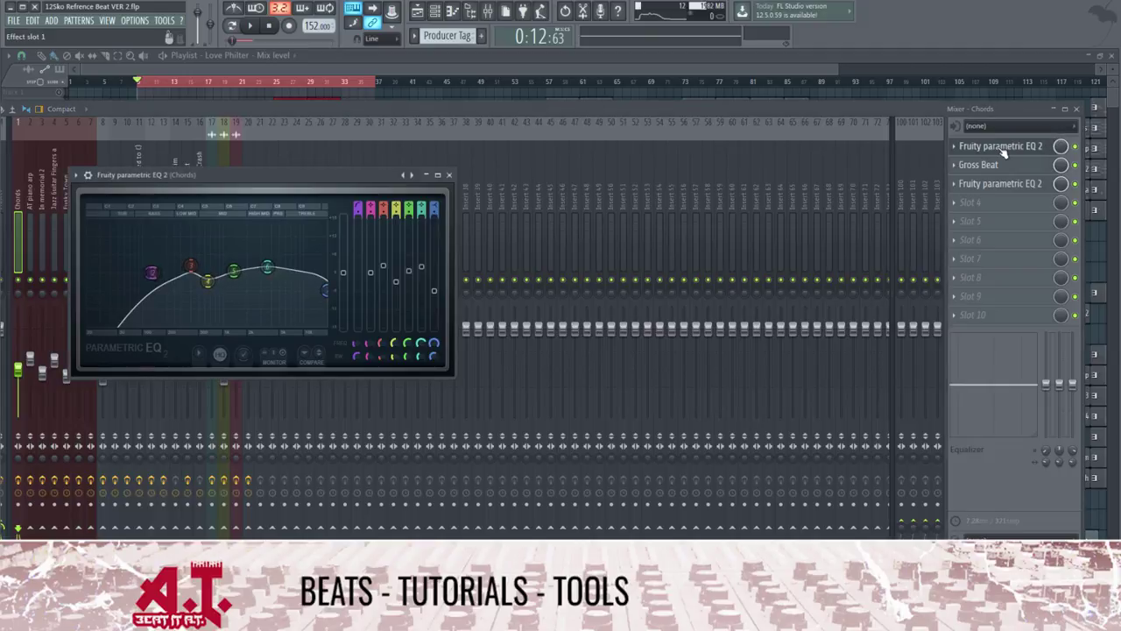
click(449, 174)
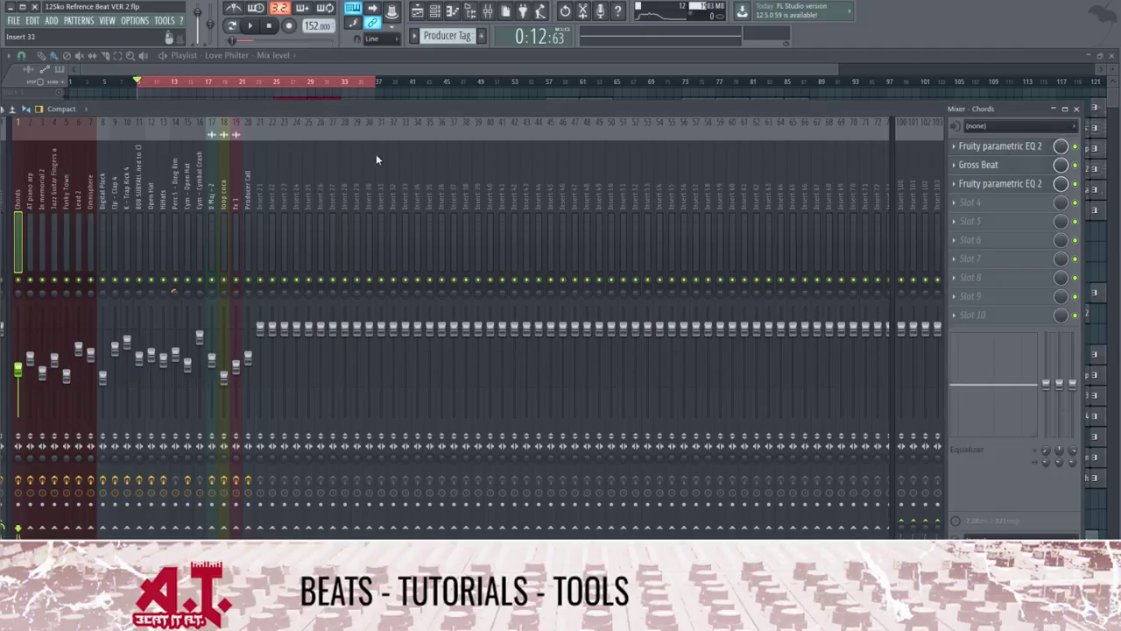
drag(370, 112, 377, 114)
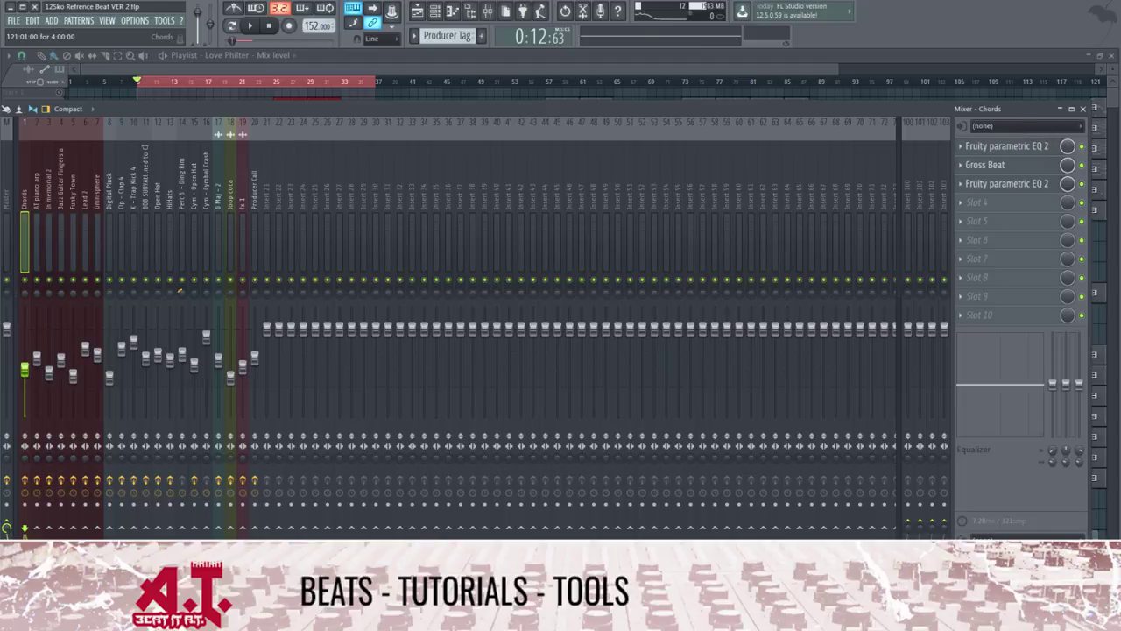
Step: Inspect and bypass both Fruity parametric EQ 2 effects on the Chords track
click(1046, 146)
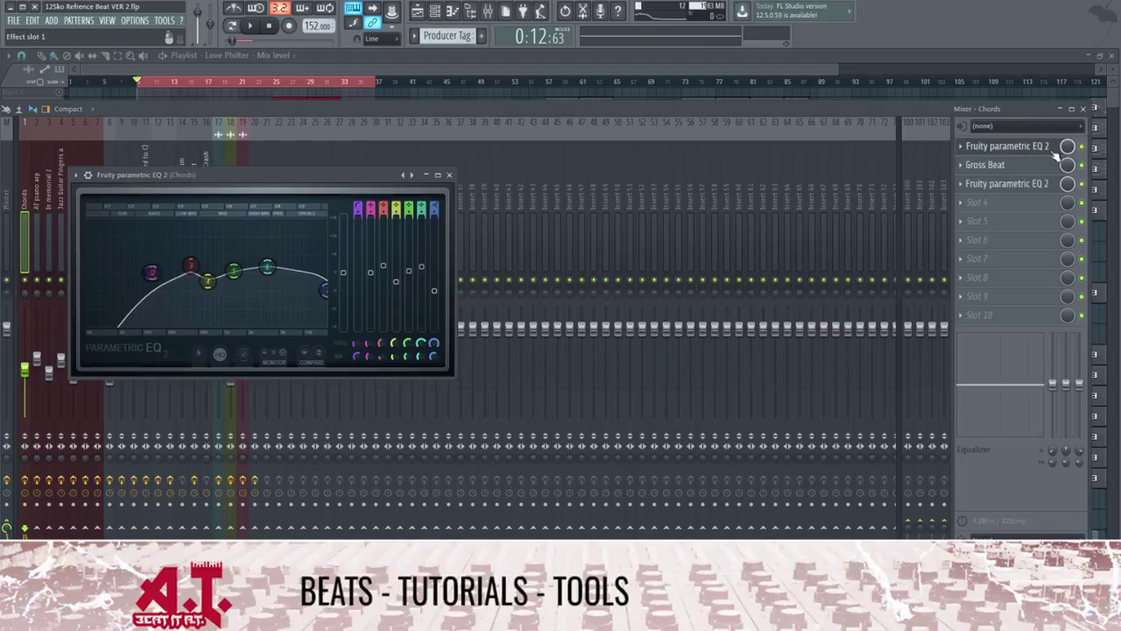
click(1081, 146)
click(1025, 183)
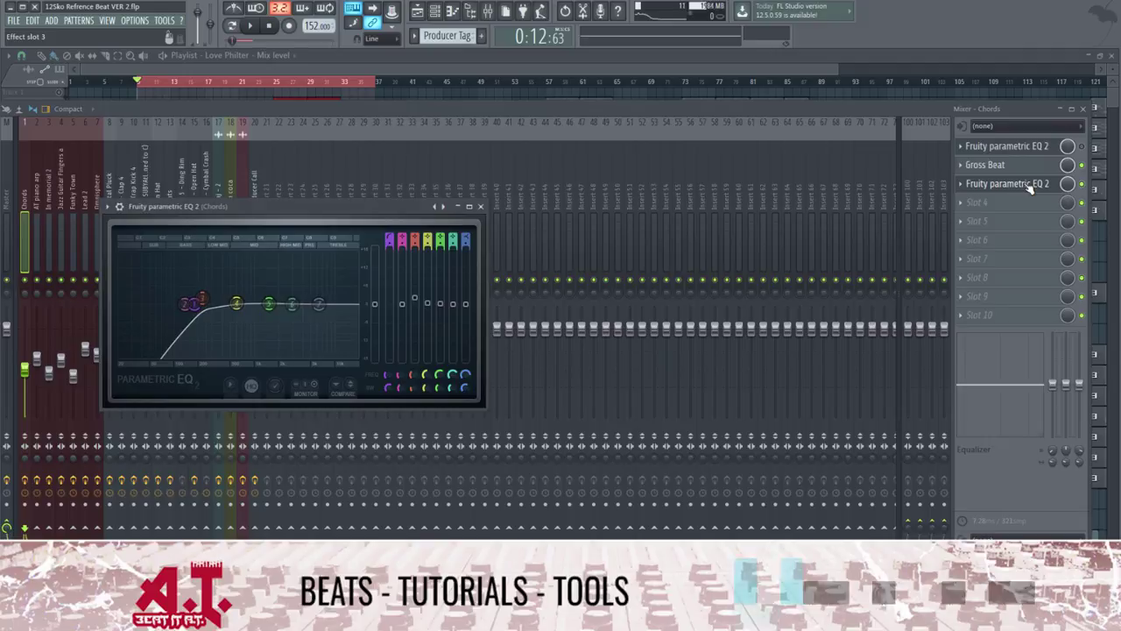
click(1083, 184)
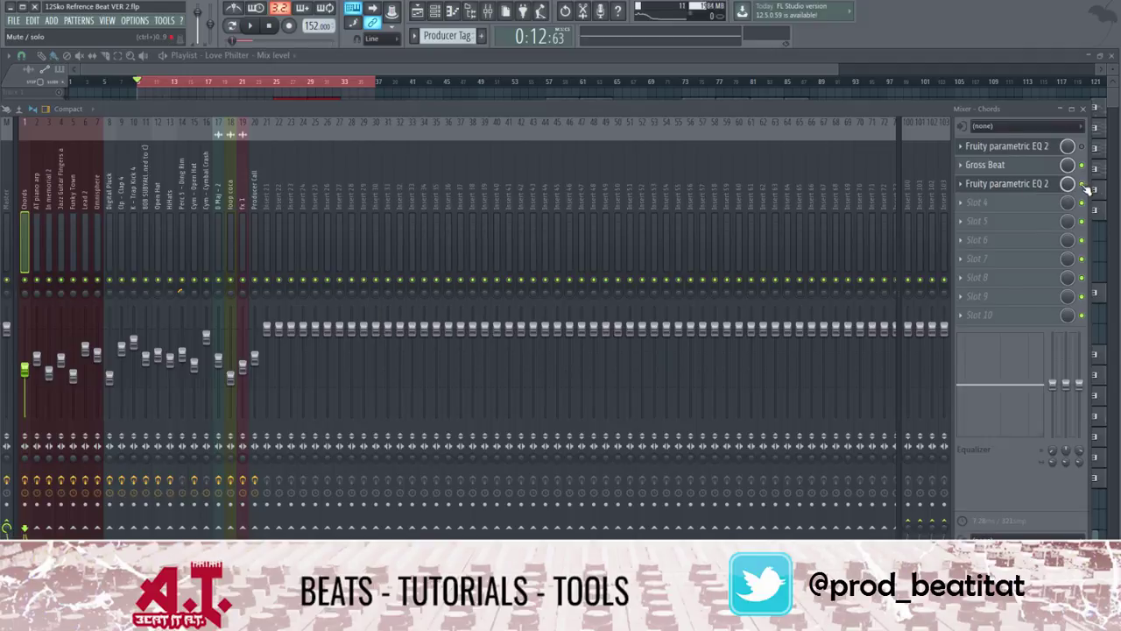
Step: Inspect and bypass the Fruity parametric EQ 2 and Fruity Stereo Enhancer on the AT piano arp track
click(39, 214)
click(1040, 146)
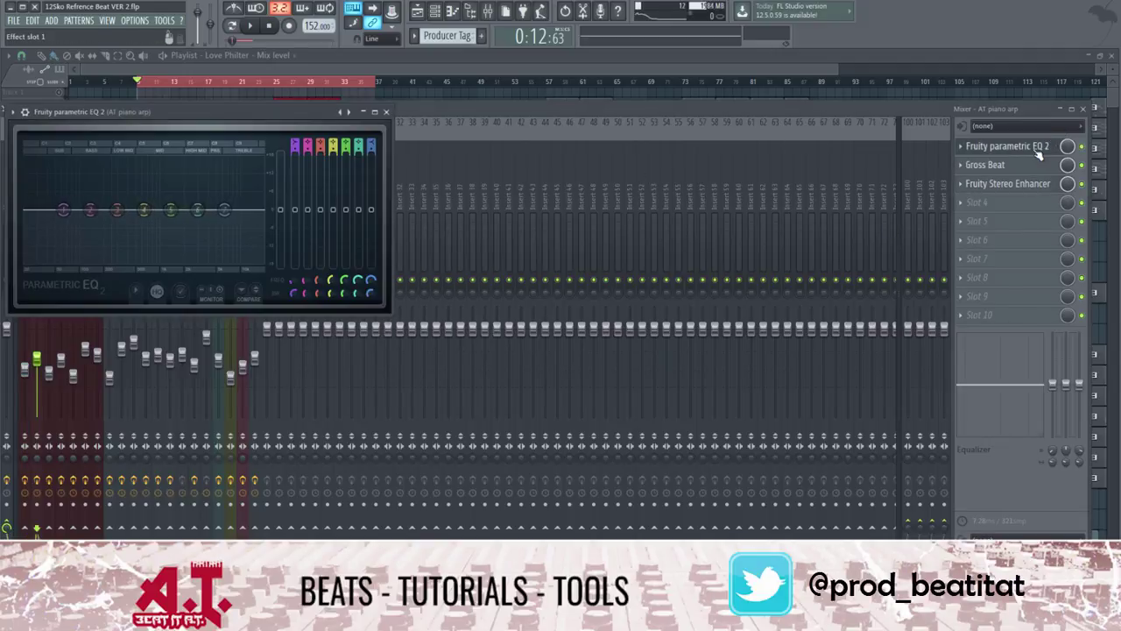
click(1082, 147)
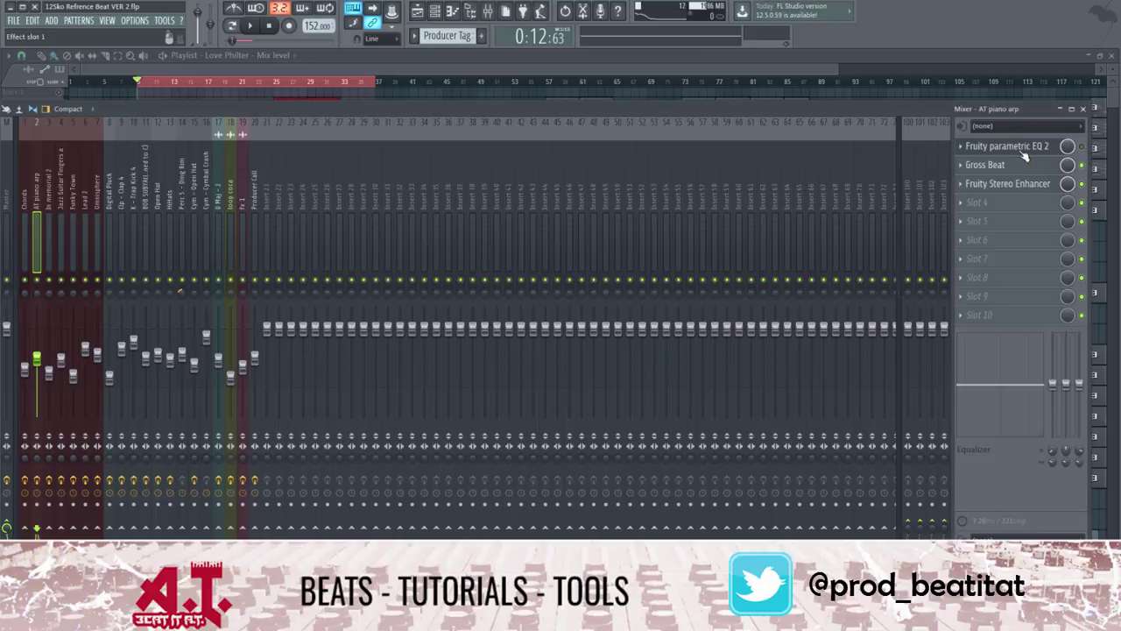
click(1038, 185)
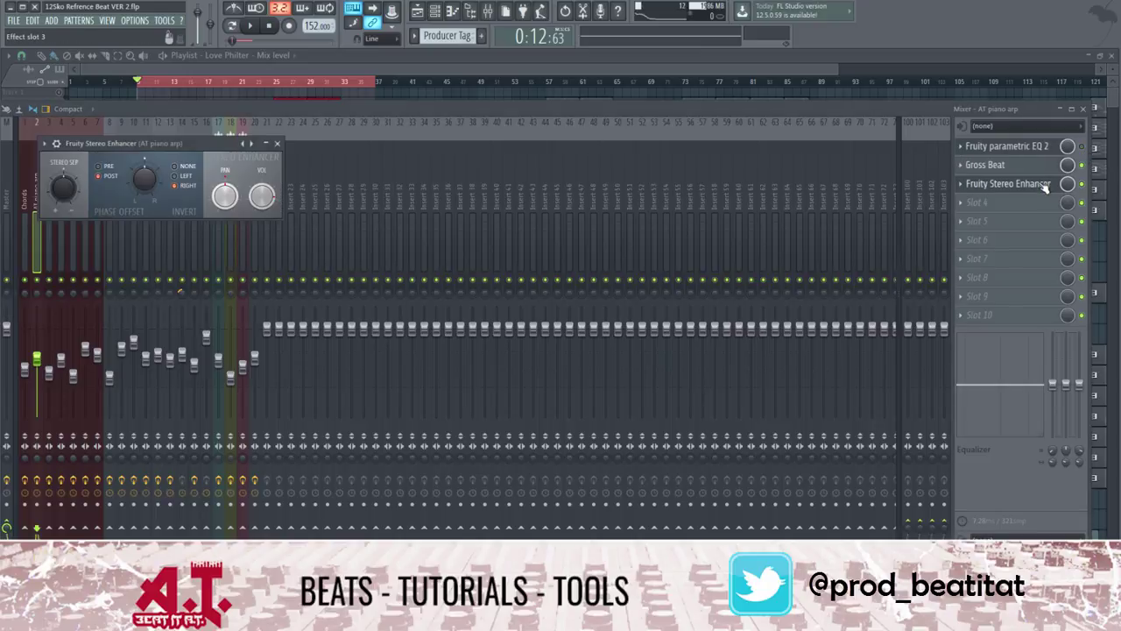
click(1050, 185)
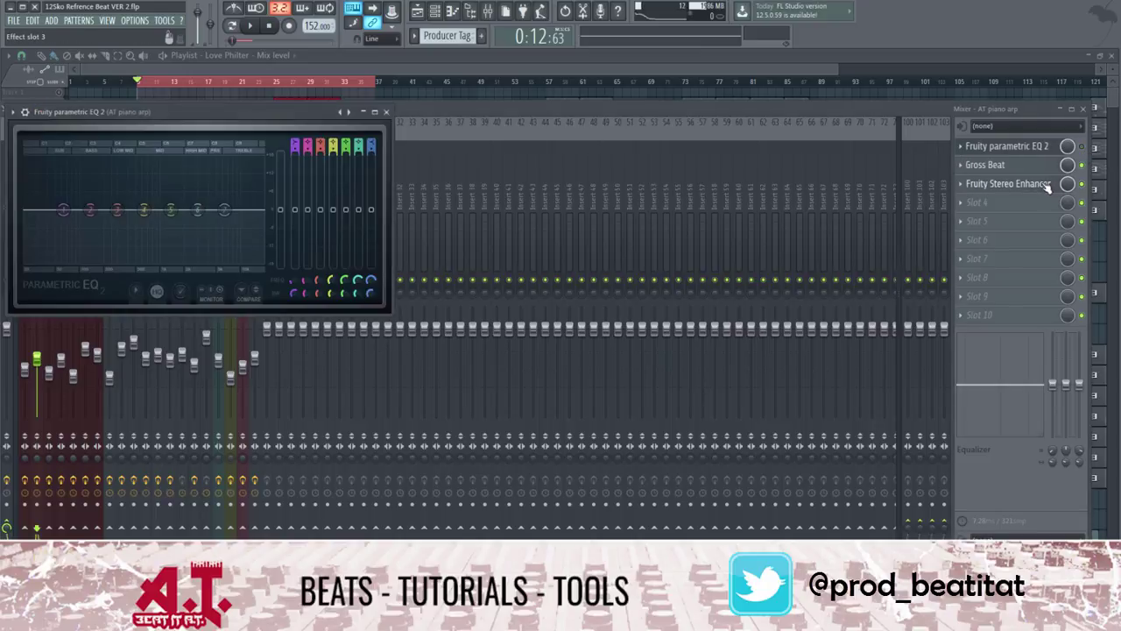
click(1081, 183)
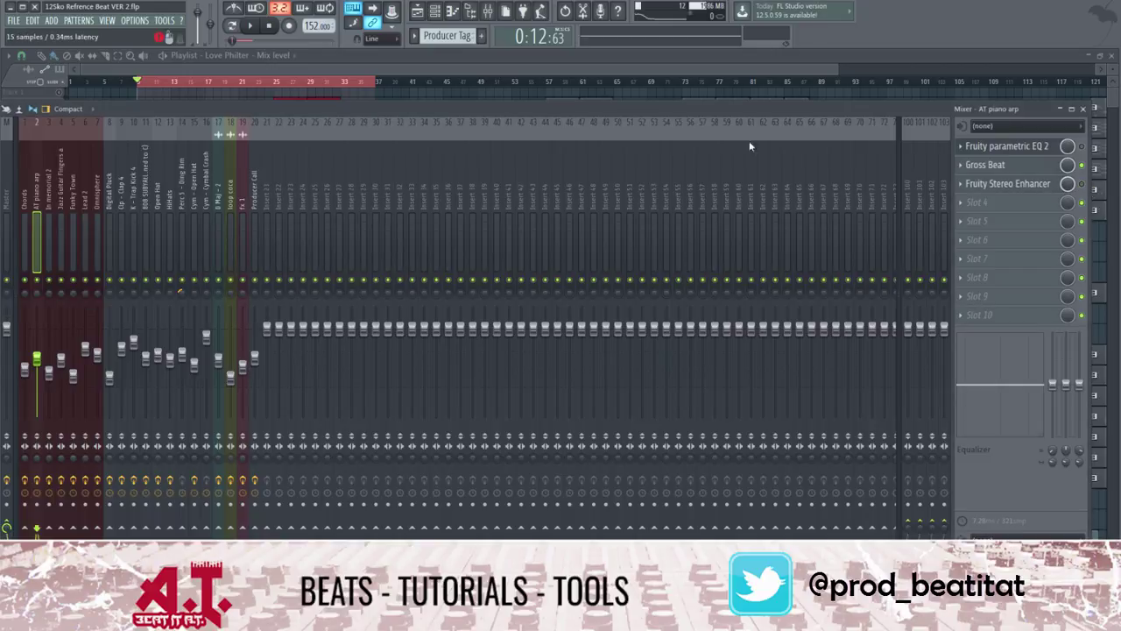
Step: Inspect the effects on the In memorial 2 track and bypass its Fruity parametric EQ 2, Fruity Reeverb 2 and Fruity Stereo Shaper
click(46, 203)
click(1007, 146)
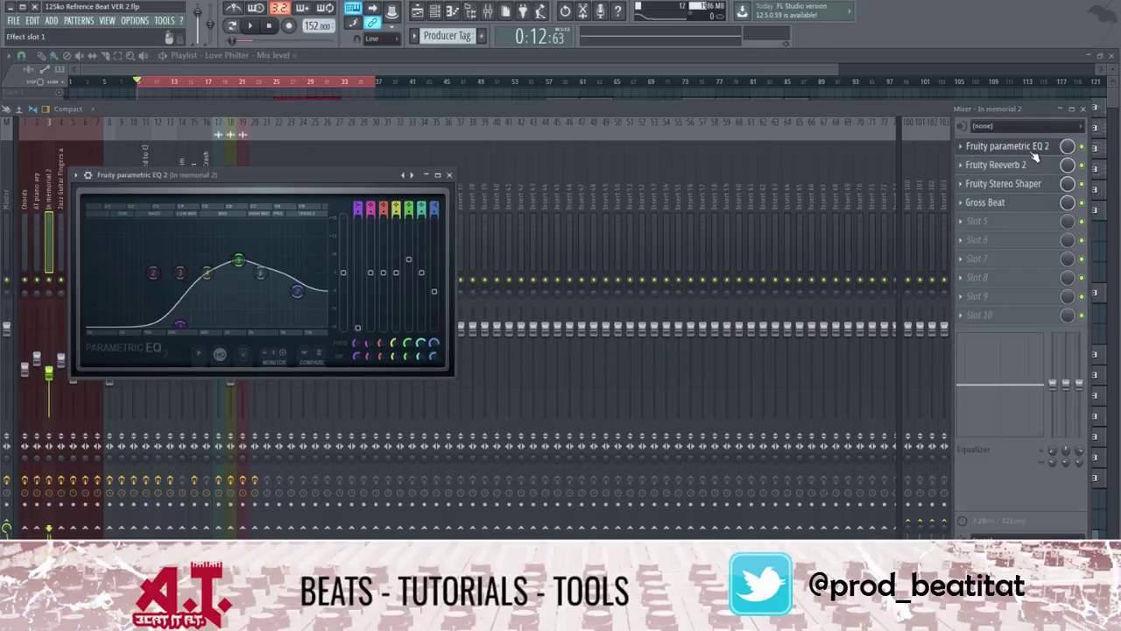
click(1007, 146)
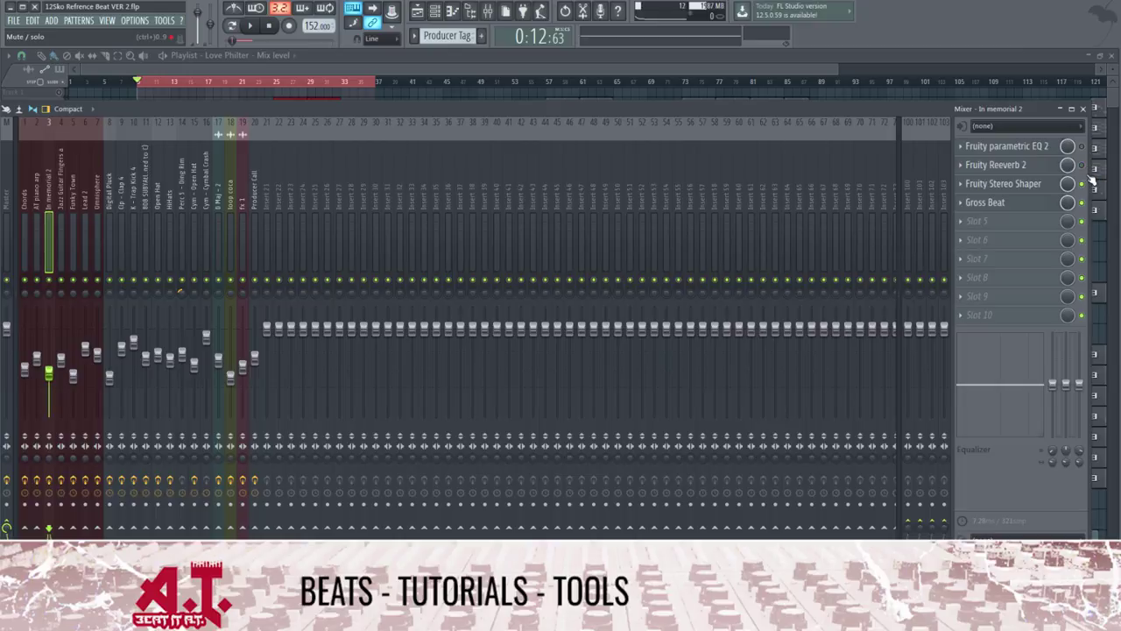
click(1082, 184)
click(1053, 188)
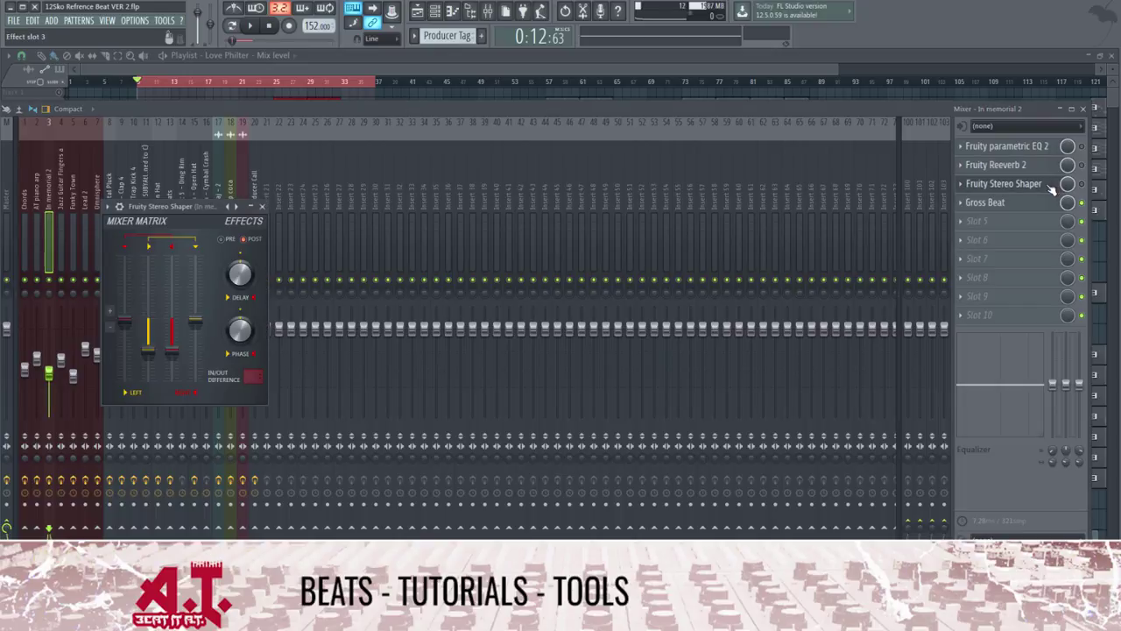
click(1053, 188)
Step: Bypass the Fruity parametric EQ 2 on the Jazz Guitar Fingers and Funky Town tracks
key(Right)
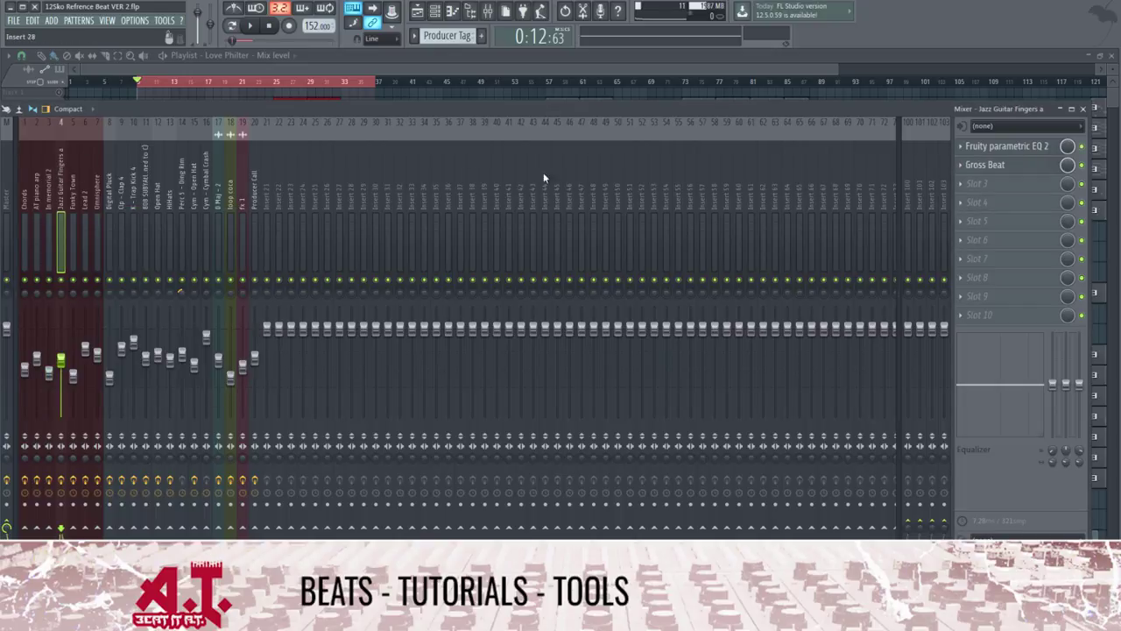
click(1081, 147)
click(77, 208)
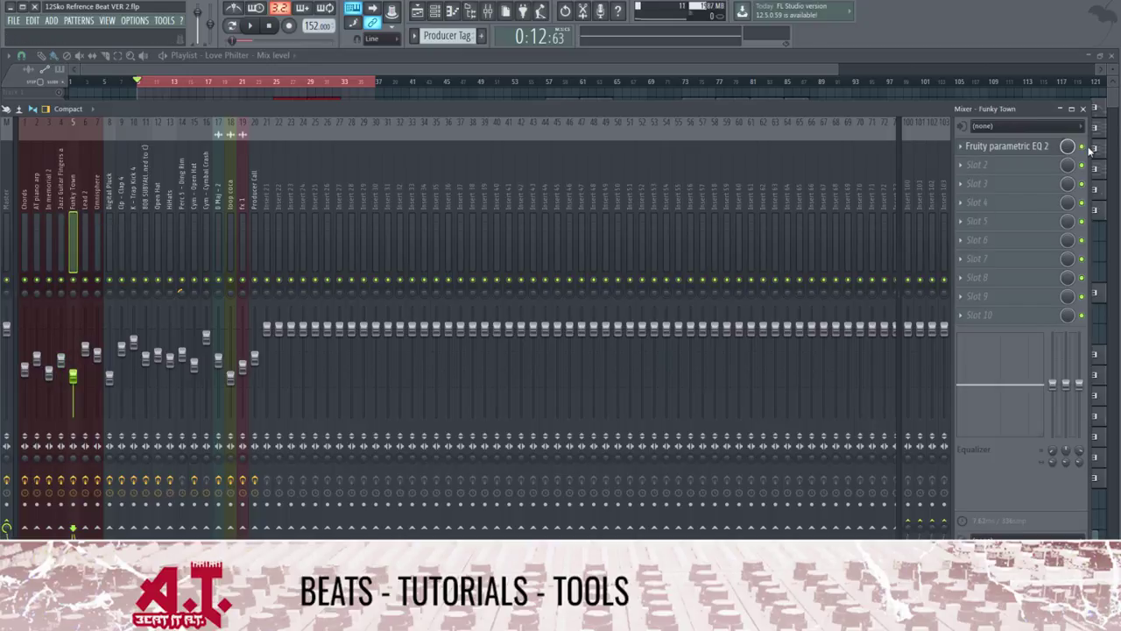
Step: Bypass both Fruity parametric EQ 2 effects on the Lead 2 track, inspecting the first one's curve
key(Right)
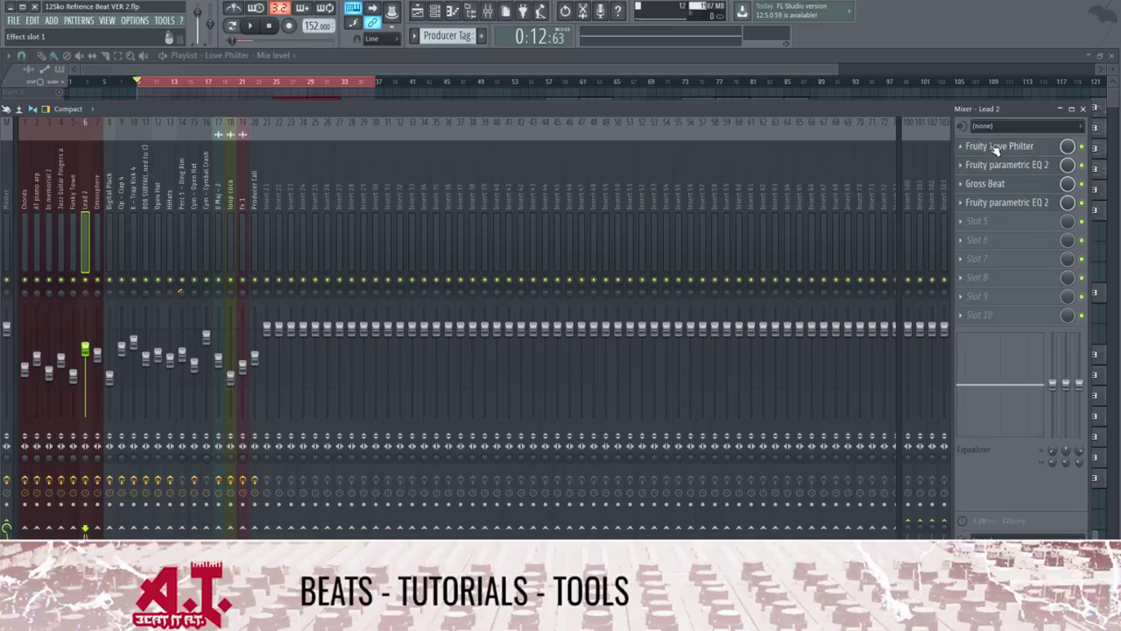
click(1082, 165)
click(1047, 164)
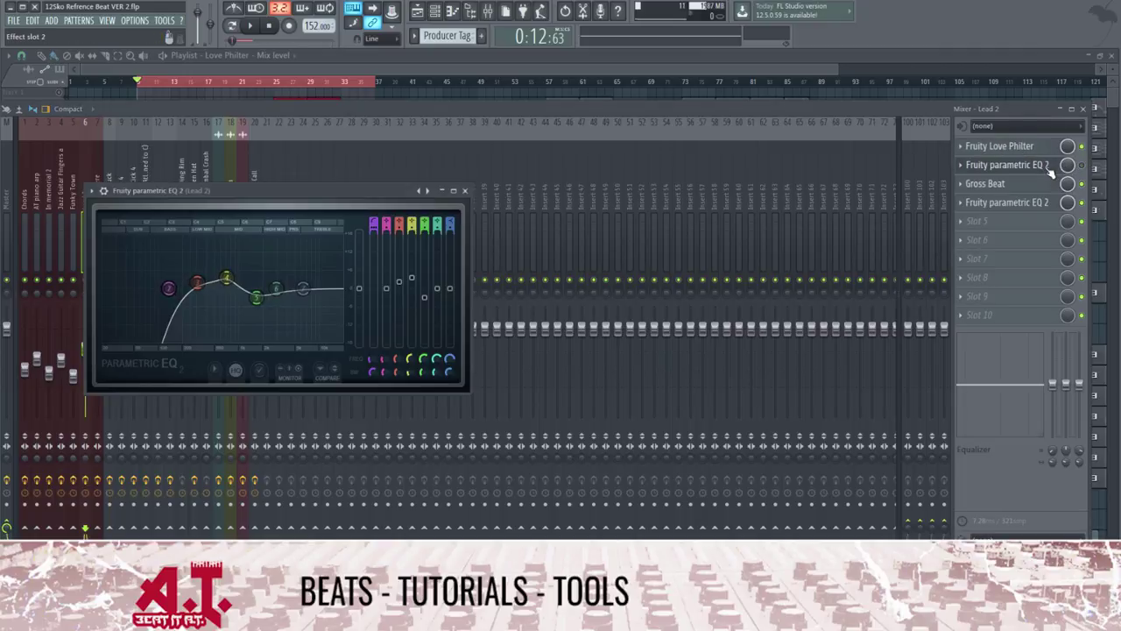
click(1046, 165)
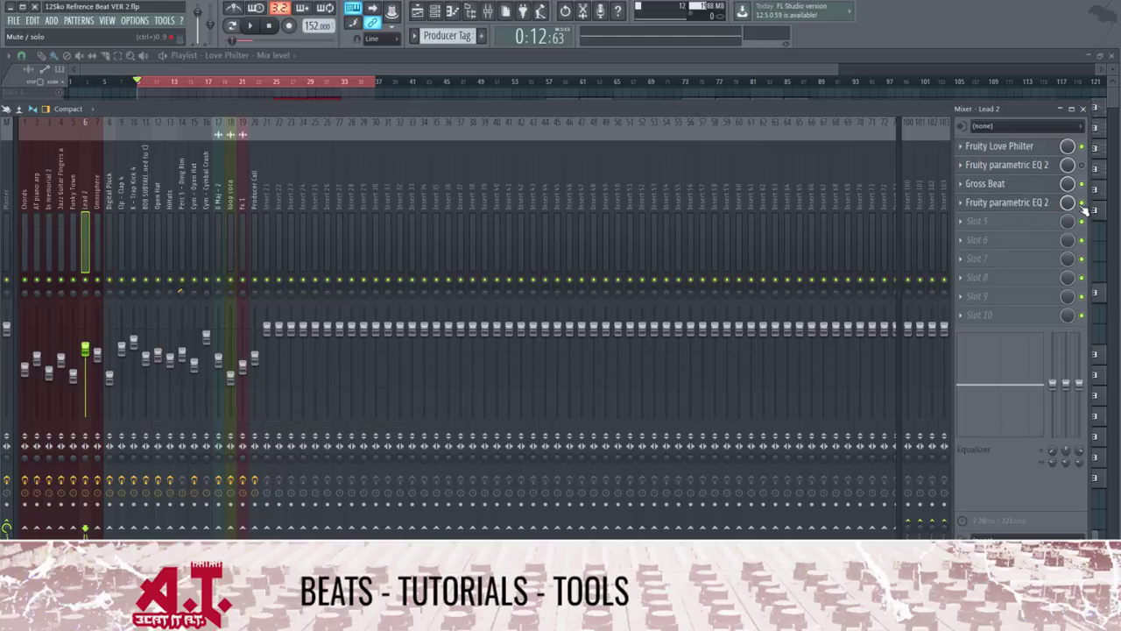
click(1082, 202)
Step: Inspect and bypass the Fruity parametric EQ 2 and Fruity Reeverb 2 on the Omnisphere track
click(99, 220)
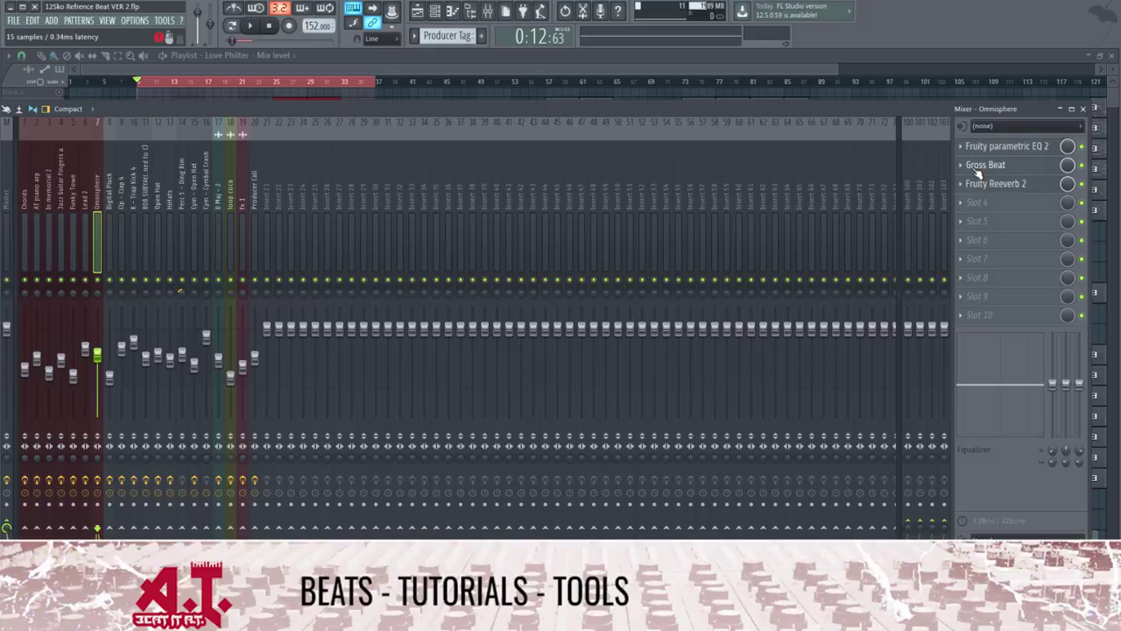
click(1051, 147)
click(1051, 147)
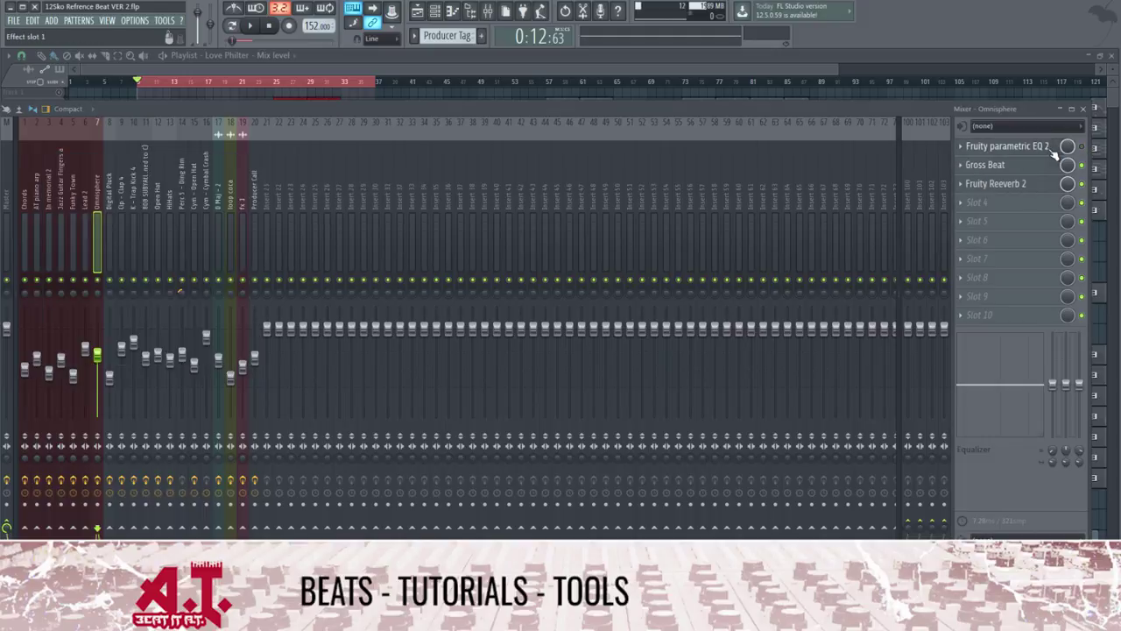
click(1047, 184)
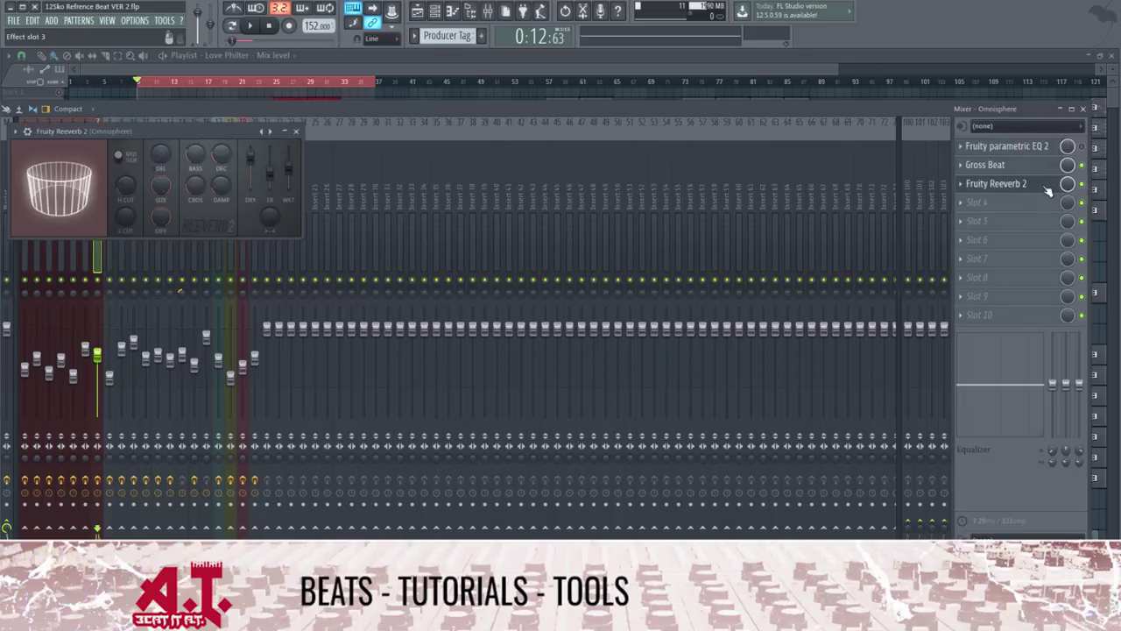
click(1047, 185)
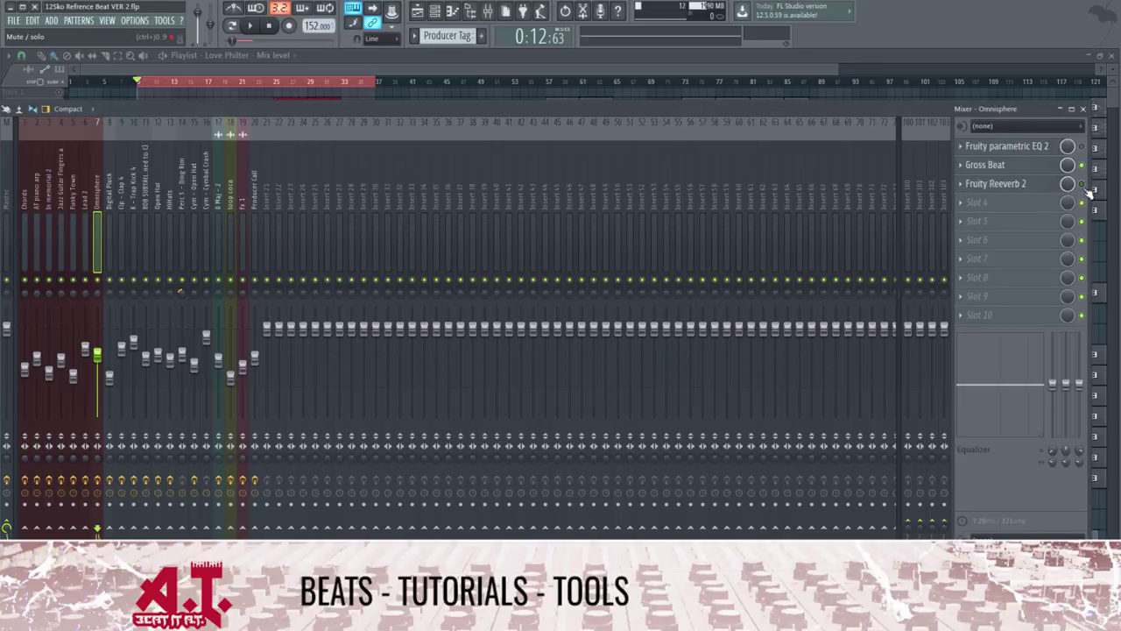
Step: Bypass the Fruity soft clipper, Fruity Reeverb 2 and Fruity parametric EQ 2 on the Digital Pluck track
click(109, 223)
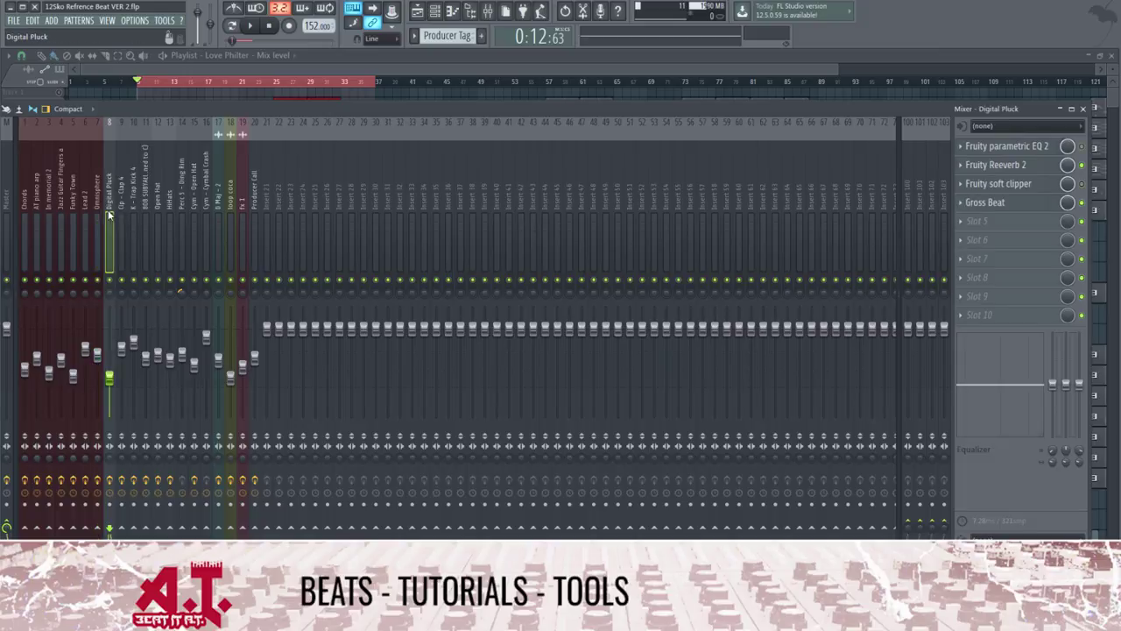
click(1082, 183)
click(1081, 165)
click(1082, 146)
Step: Bypass the Fruity parametric EQ 2 on the Clp - Clap 4 track and review the Open Hat track's effects
click(122, 189)
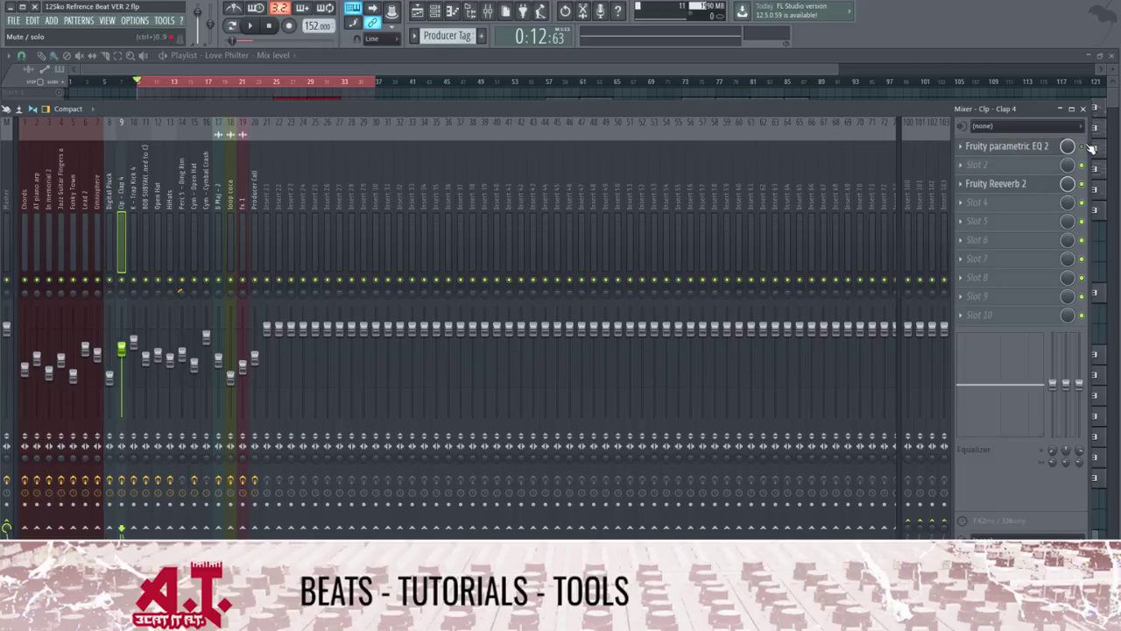
click(159, 212)
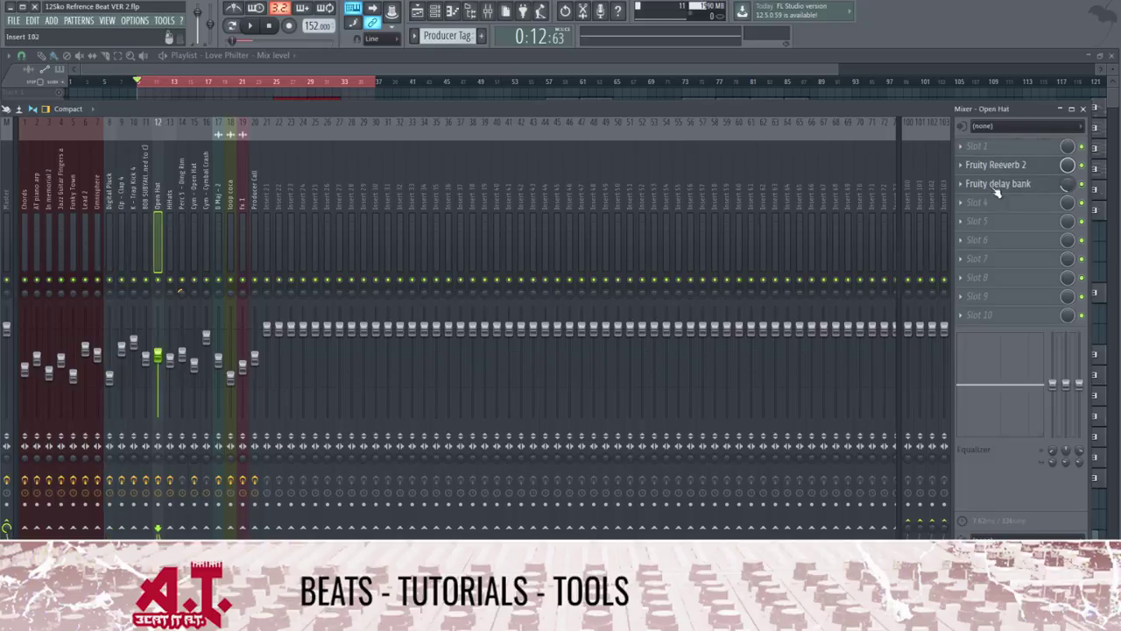
Step: Bypass the Fruity parametric EQ 2, Soundgoodizer, Fruity Multiband Compressor and last Fruity Limiter on the Master track
click(7, 245)
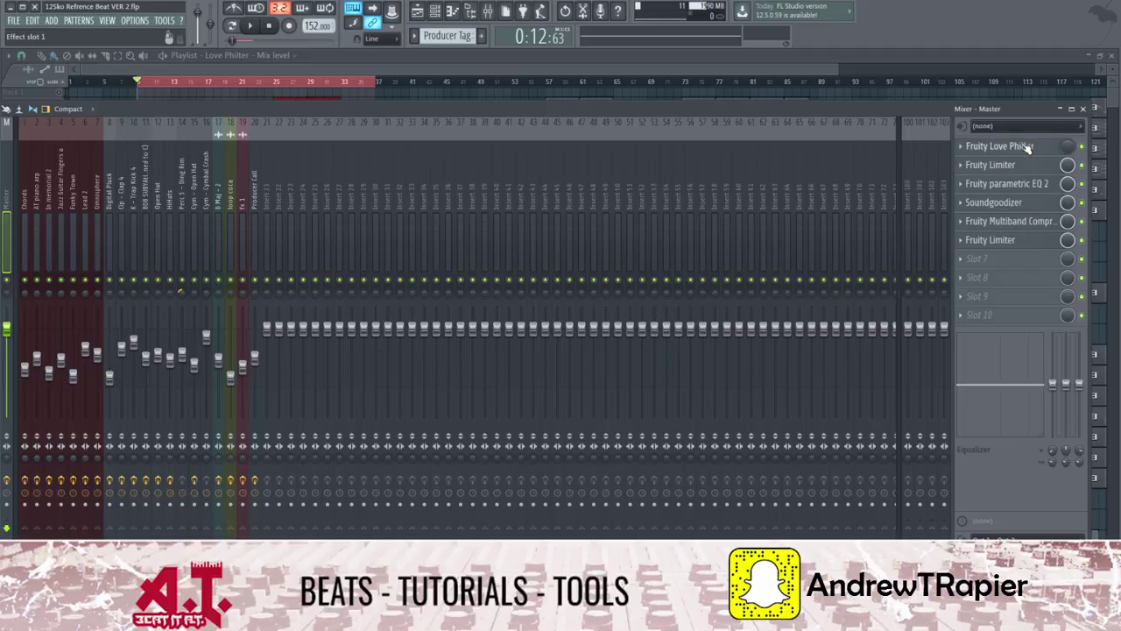
click(1083, 184)
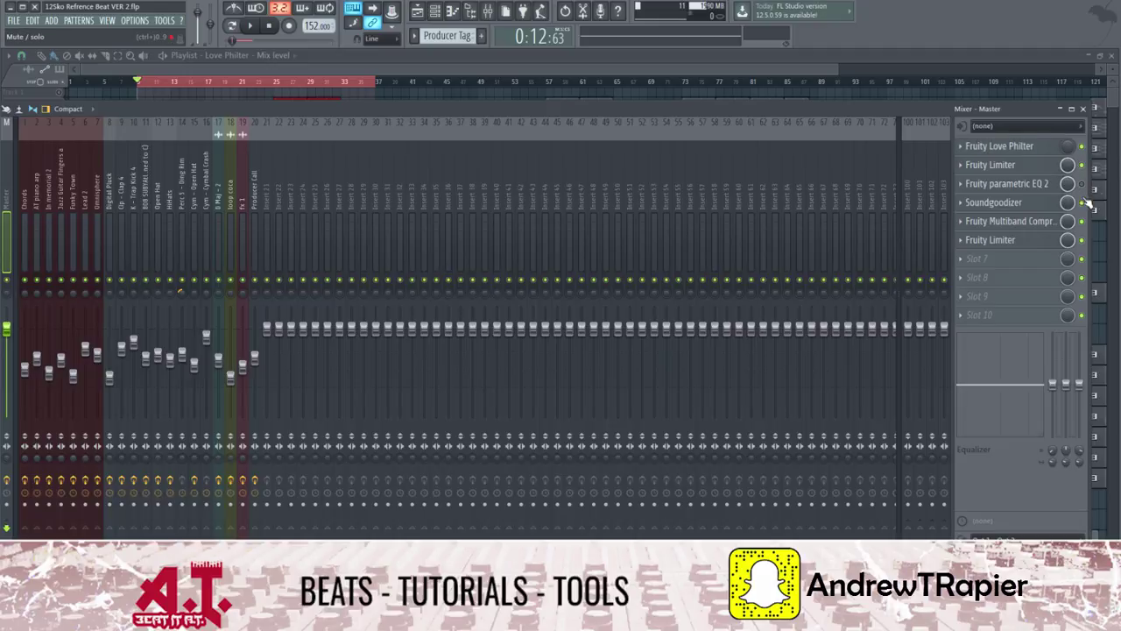
click(1082, 202)
click(1083, 221)
click(1082, 239)
Step: Close the mixer to show the playlist and look over the project's export formats
click(1083, 109)
click(298, 79)
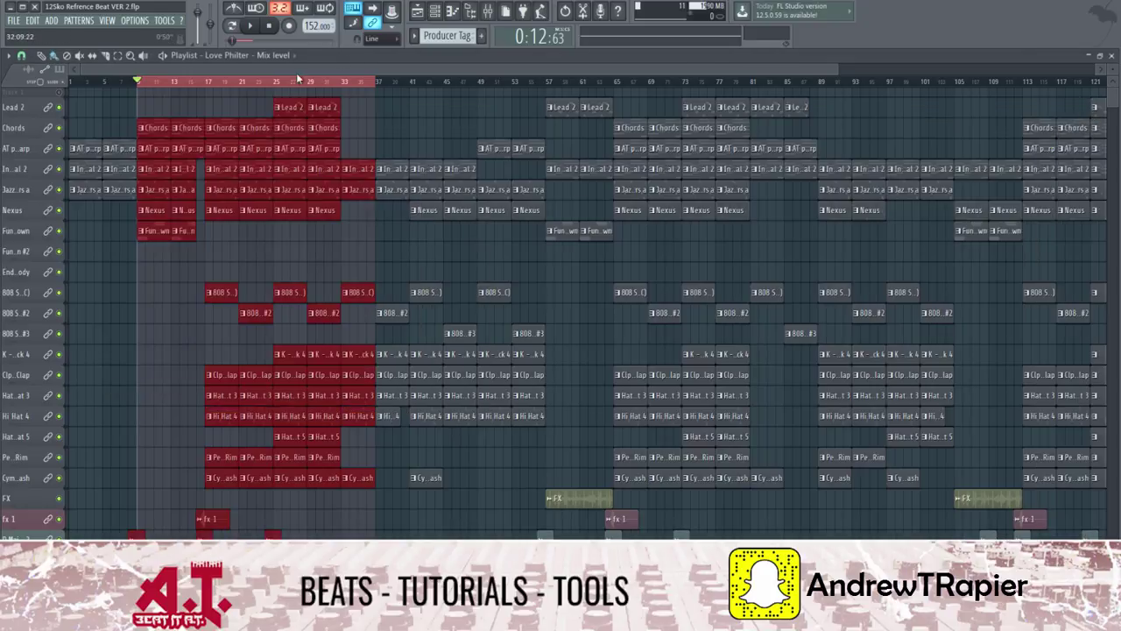
click(13, 20)
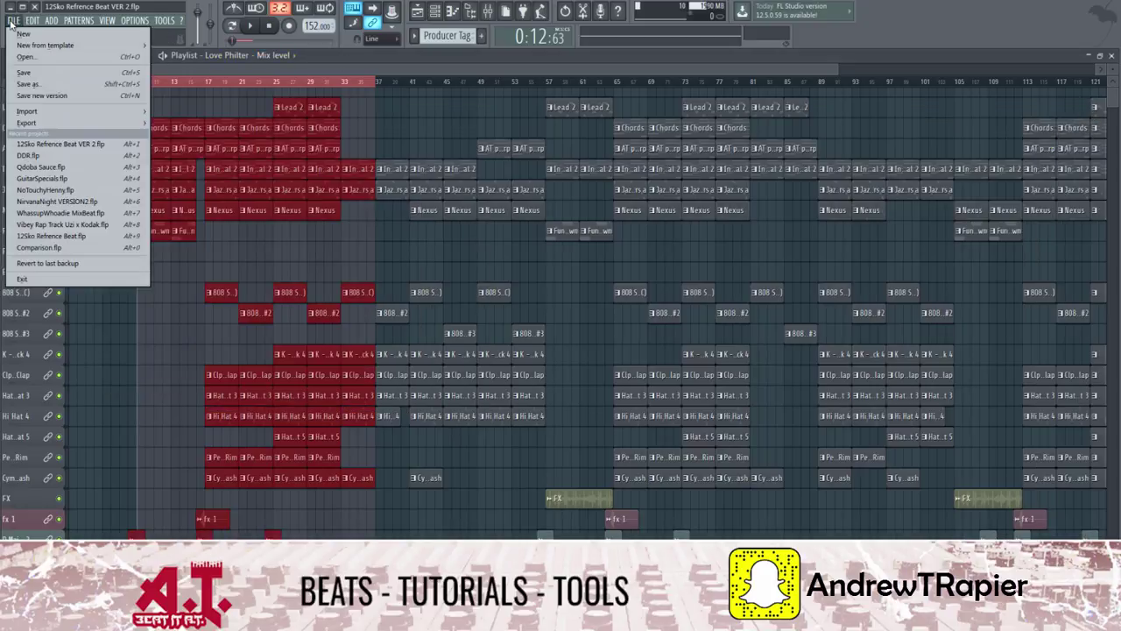
mouse_move(66, 123)
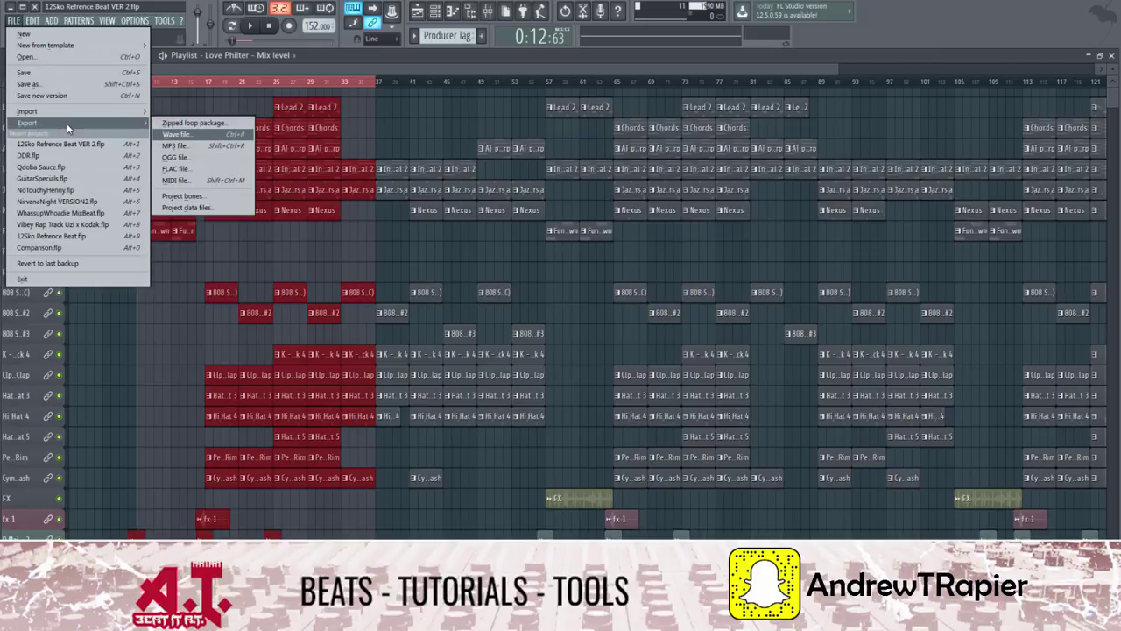
click(504, 72)
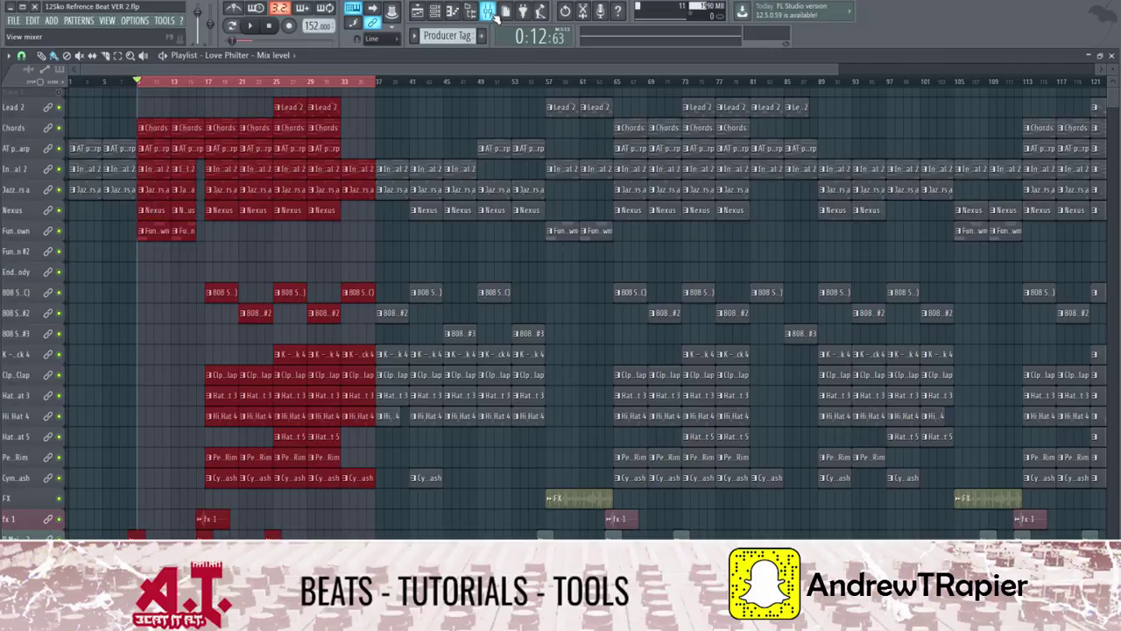
Step: Reopen the mixer, select the Jazz Guitar Fingers track and shift the mixer window slightly to reveal the master track fully
click(488, 10)
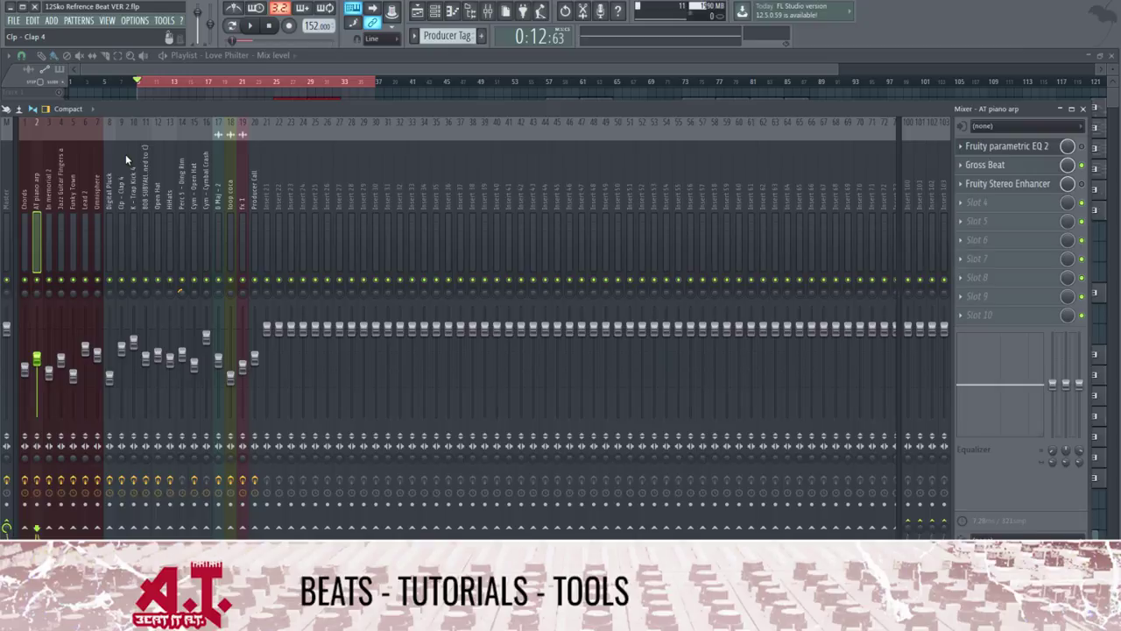
click(61, 236)
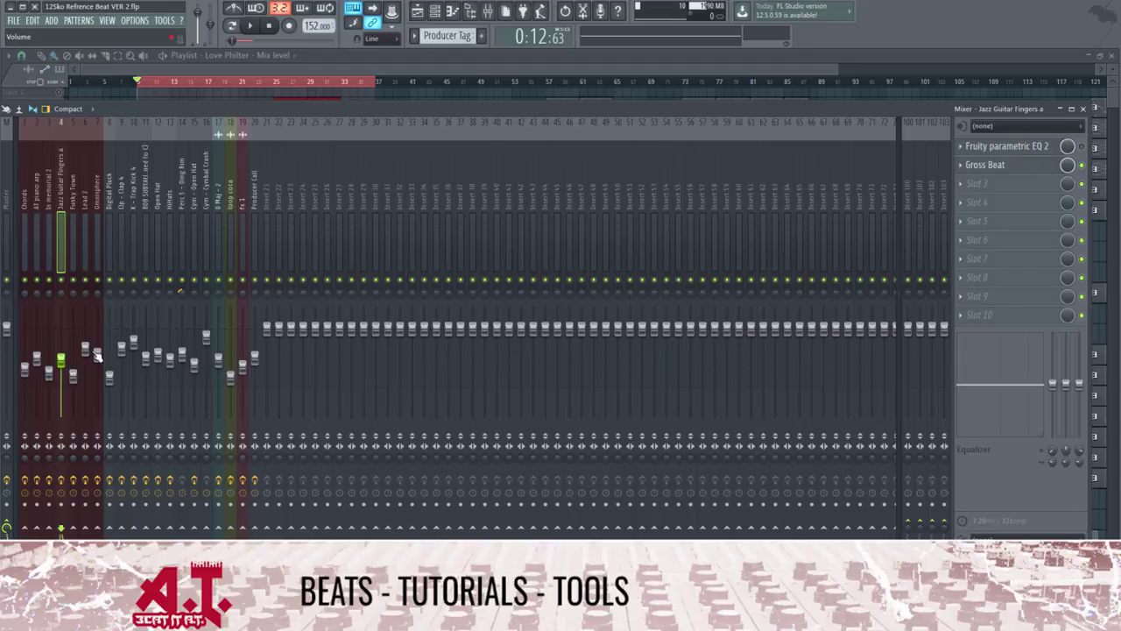
drag(177, 102, 204, 100)
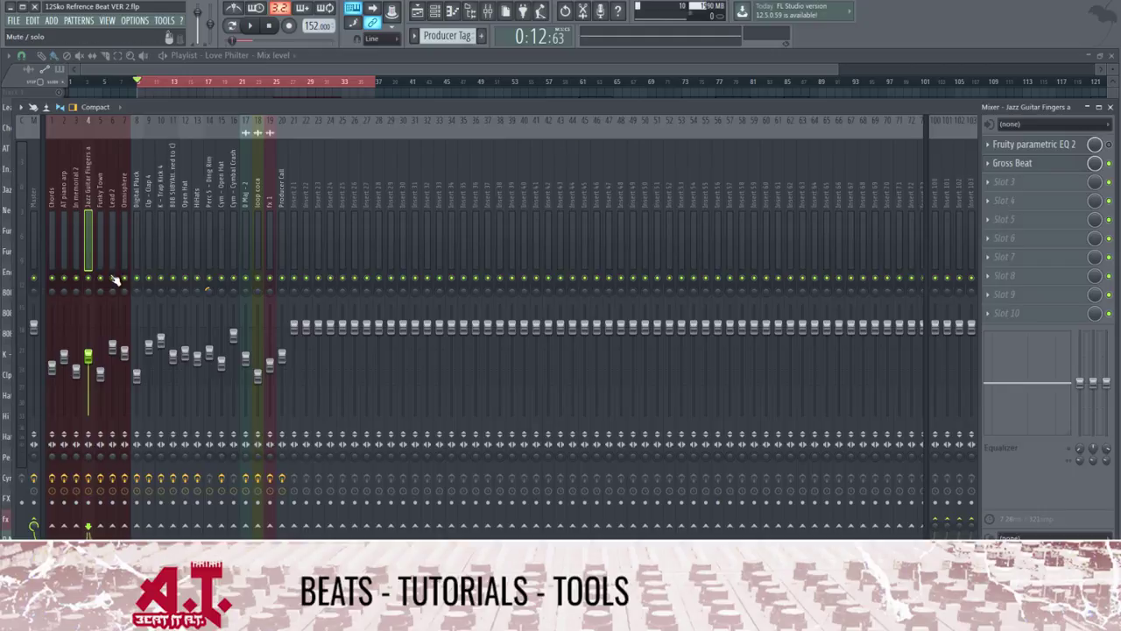
Step: Reset the Jazz Guitar Fingers and In memorial 2 volume faders to default, and lower both back to about their earlier levels
right_click(88, 359)
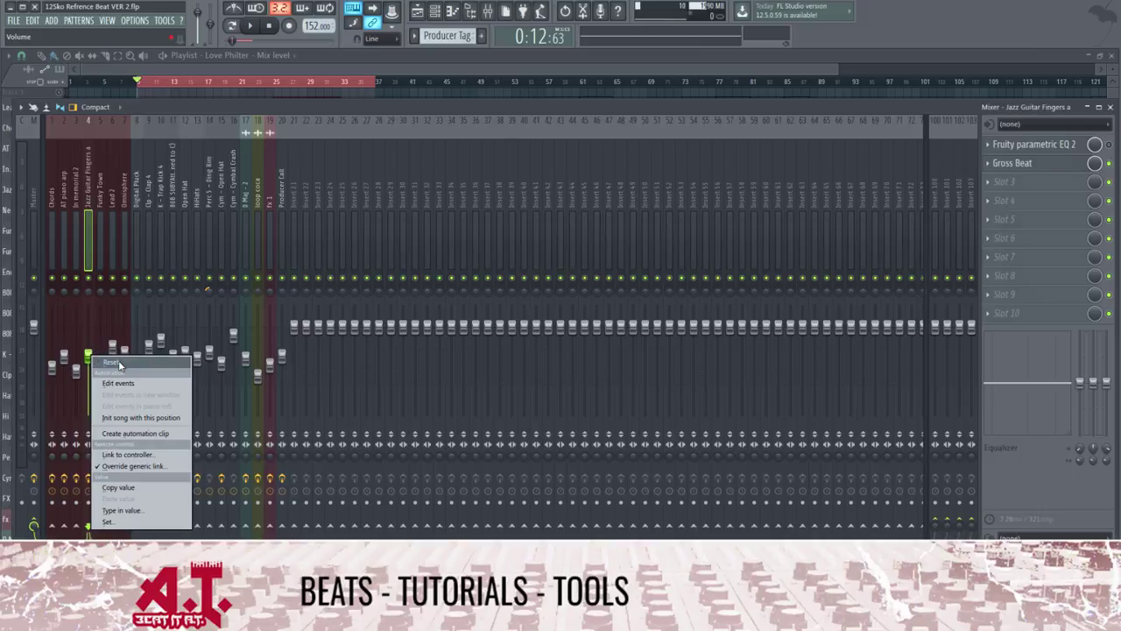
click(111, 363)
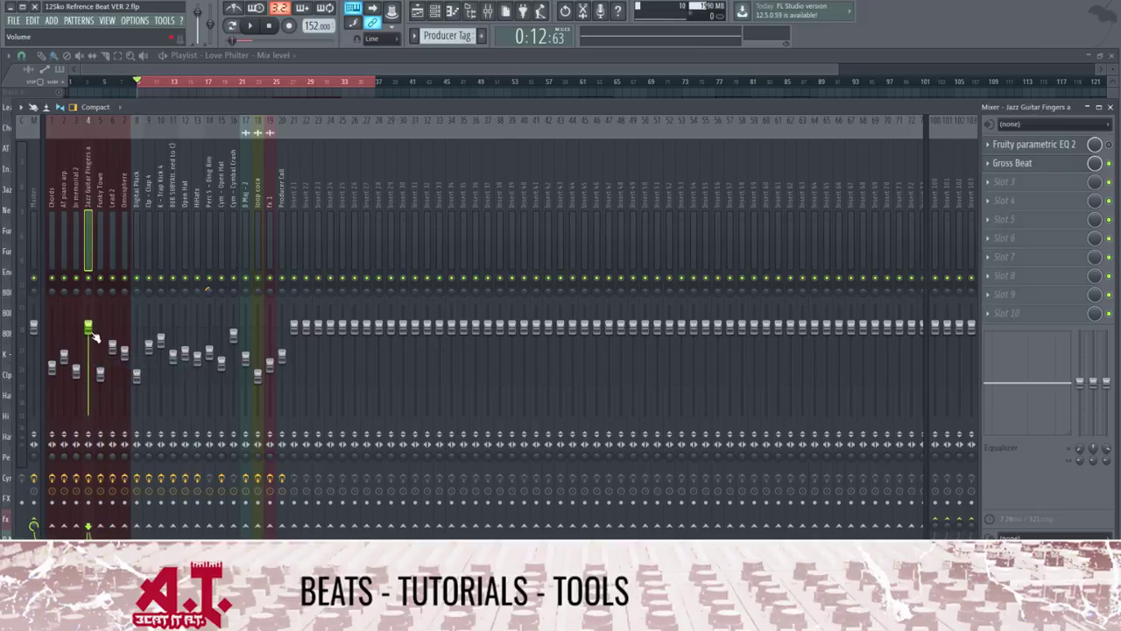
right_click(75, 373)
click(92, 378)
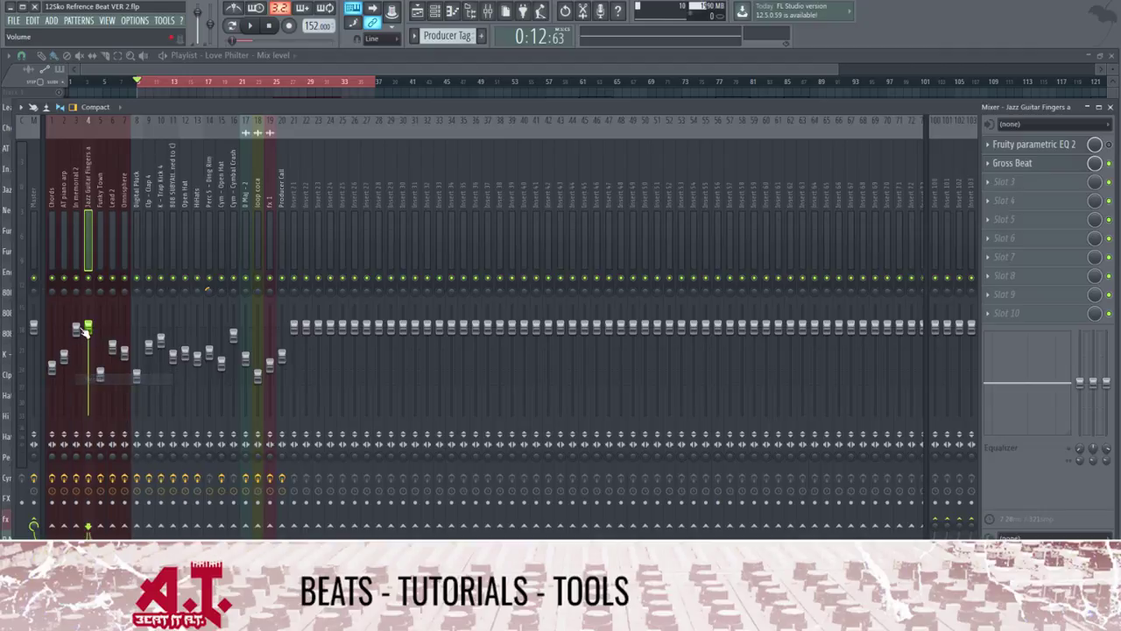
drag(75, 327, 75, 370)
drag(87, 326, 88, 362)
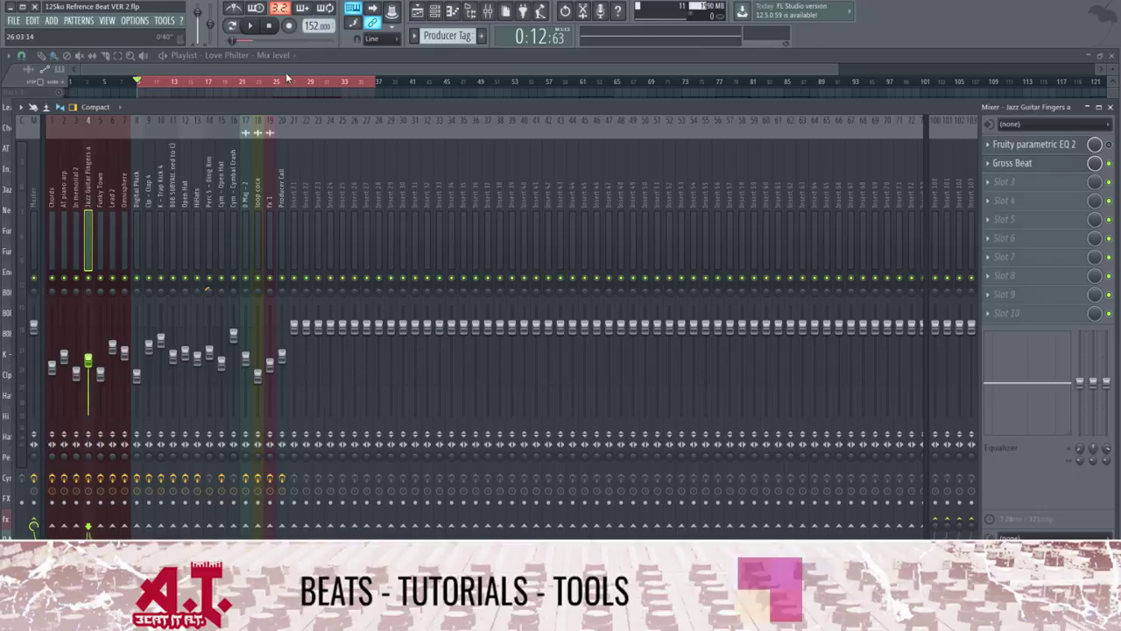
Step: Close the mixer and start exporting the project as a wave file
key(F9)
click(15, 21)
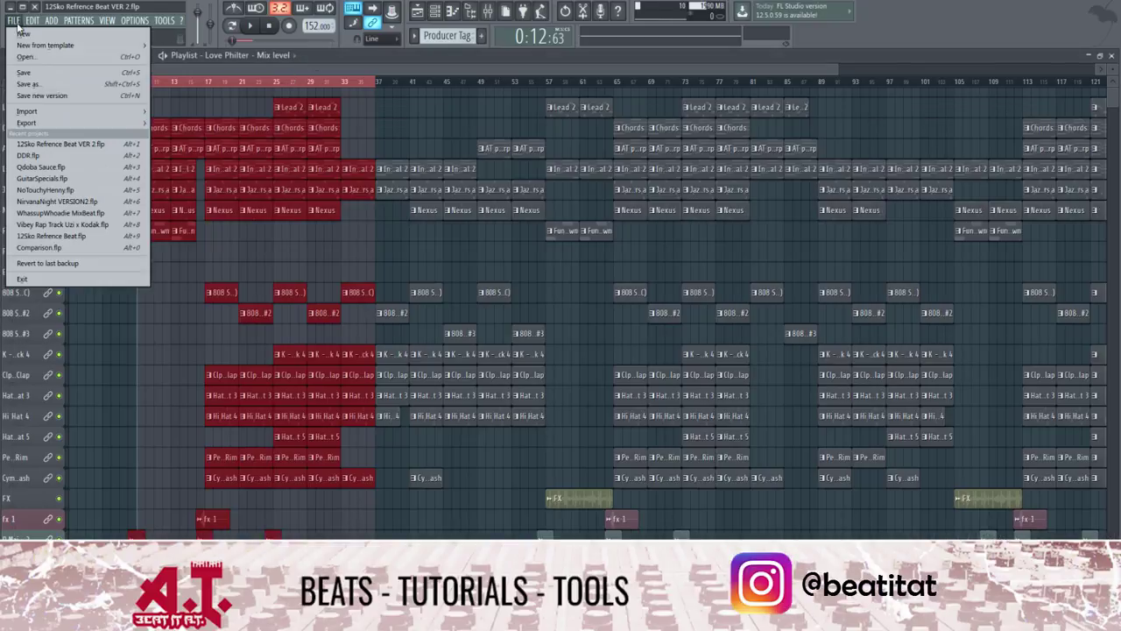
mouse_move(61, 128)
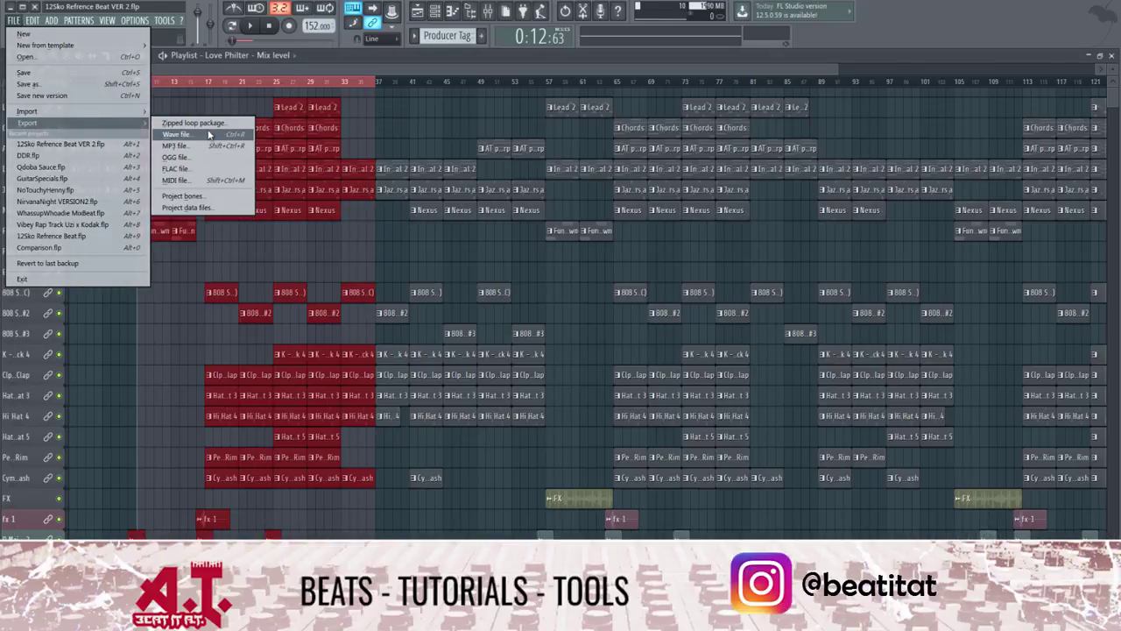
click(208, 134)
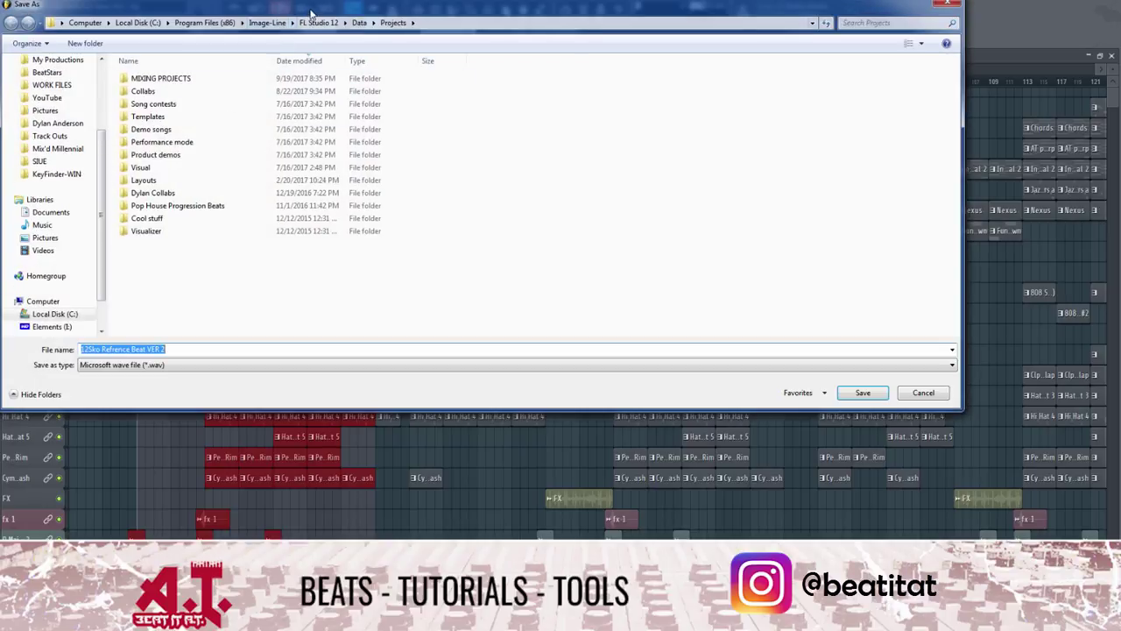
drag(311, 13, 1120, 140)
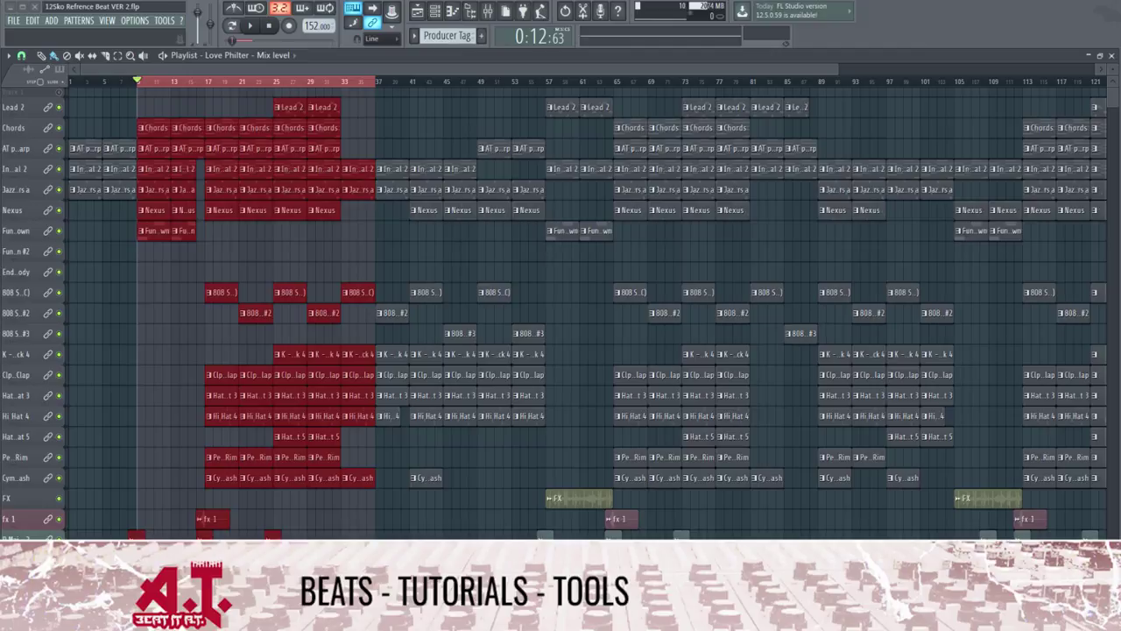
key(ctrl+r)
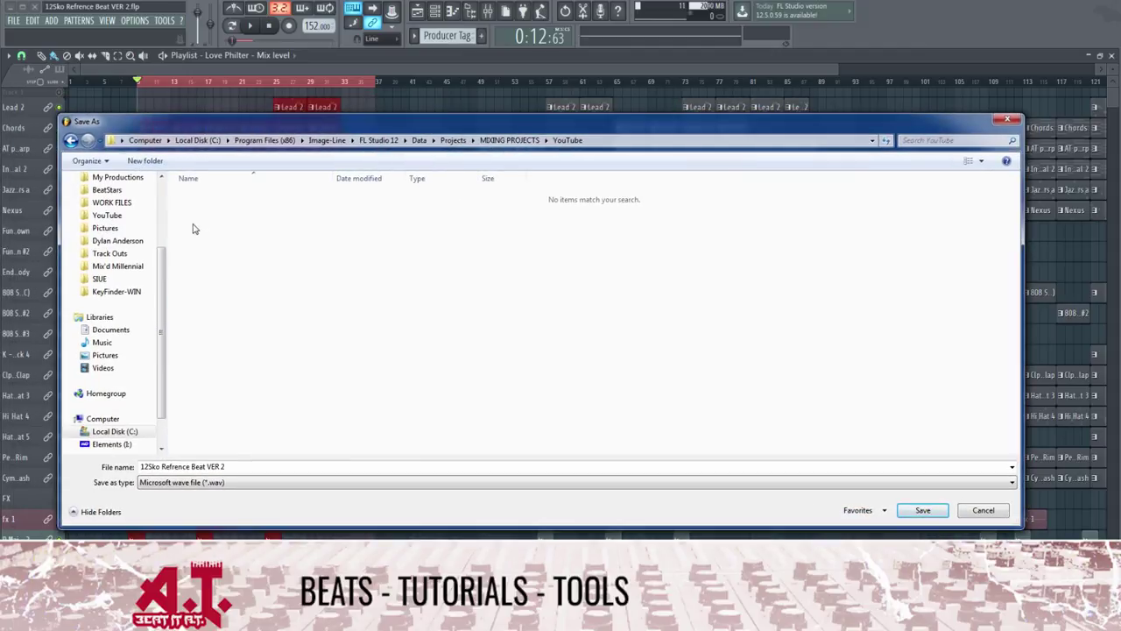
Step: Create a folder named "12SKO 152BPM - RAW" inside the YouTube folder, copy its name and open it
click(147, 161)
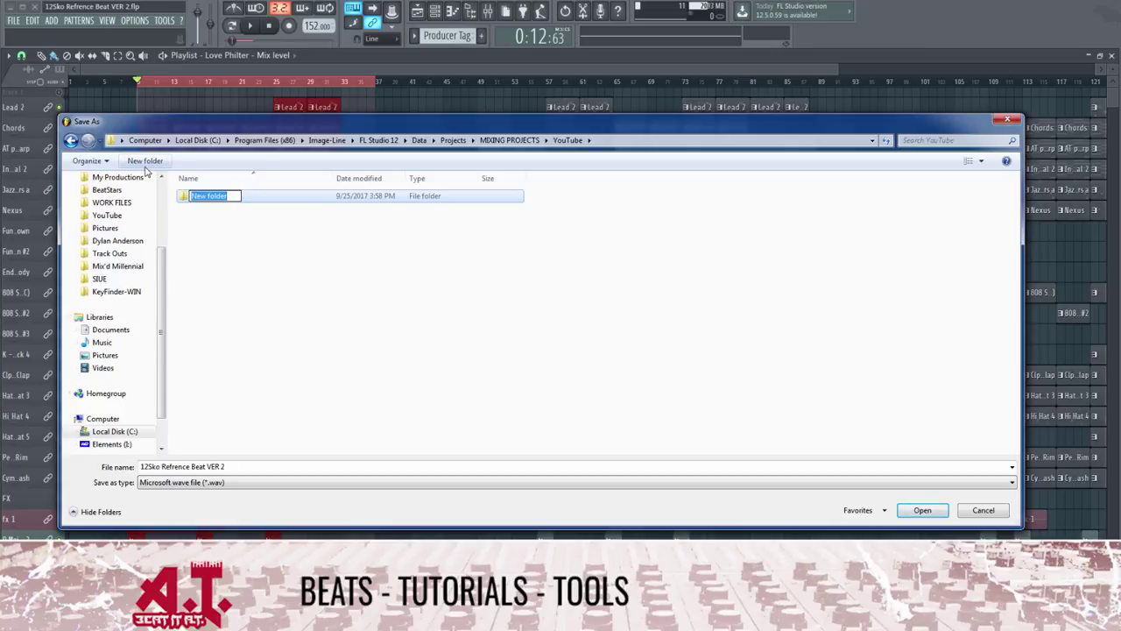
text(12SKO 152BPM)
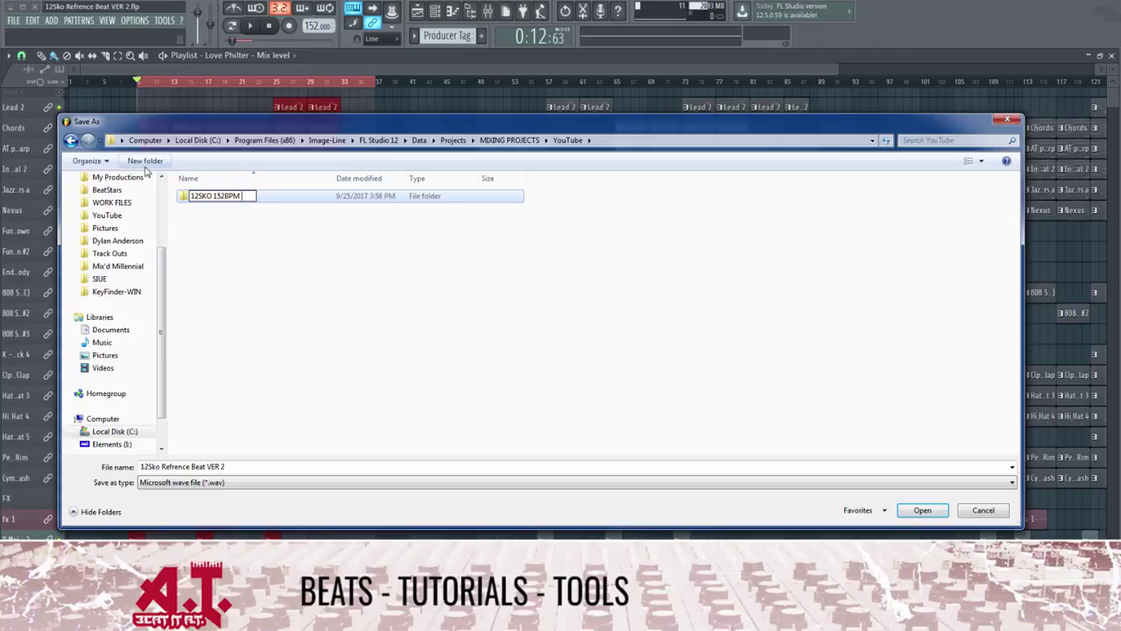
text(- RAW)
key(ctrl+a)
key(ctrl+c)
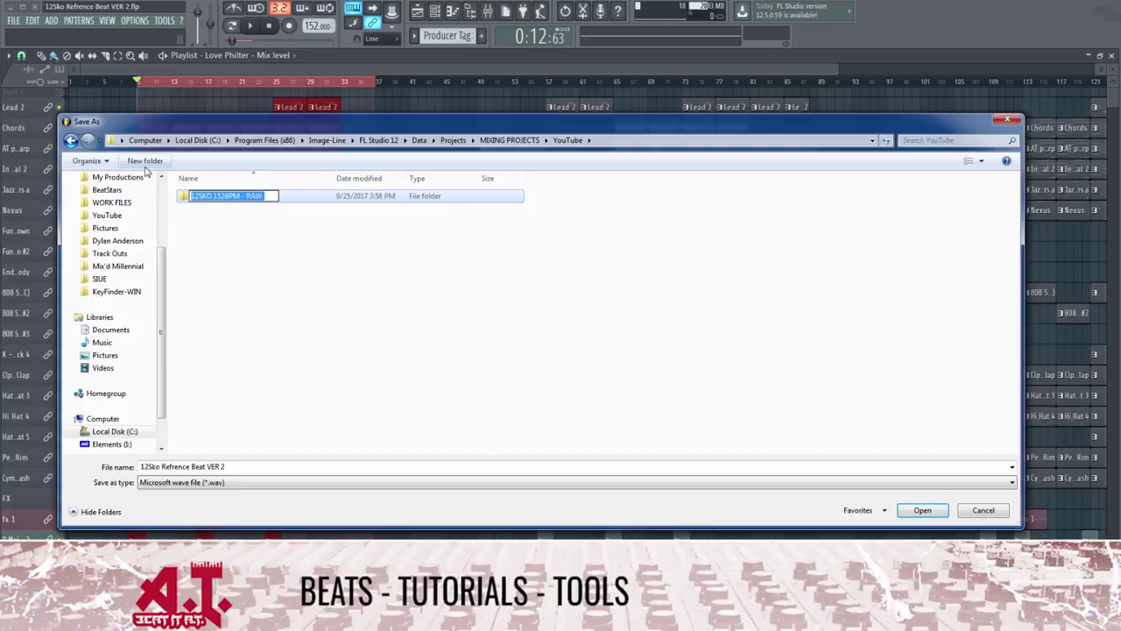
click(309, 268)
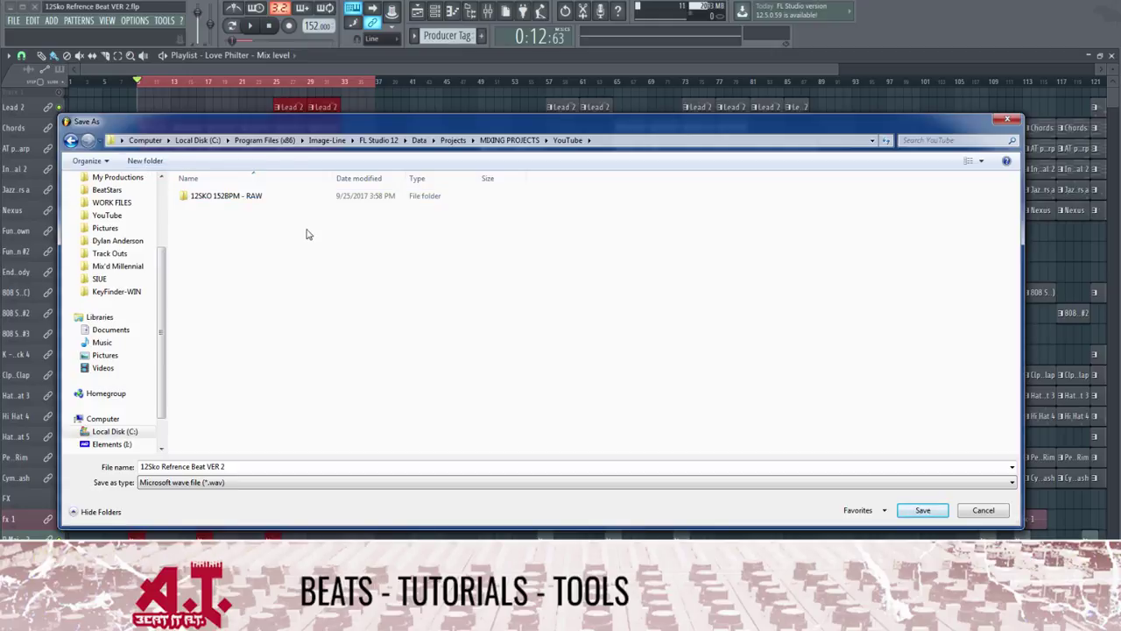
click(325, 199)
double_click(325, 198)
Step: Name the wave file "12SKO 152BPM - RAW Prod Beat It AT" and save it into the new folder
click(280, 466)
key(ctrl+a)
key(ctrl+v)
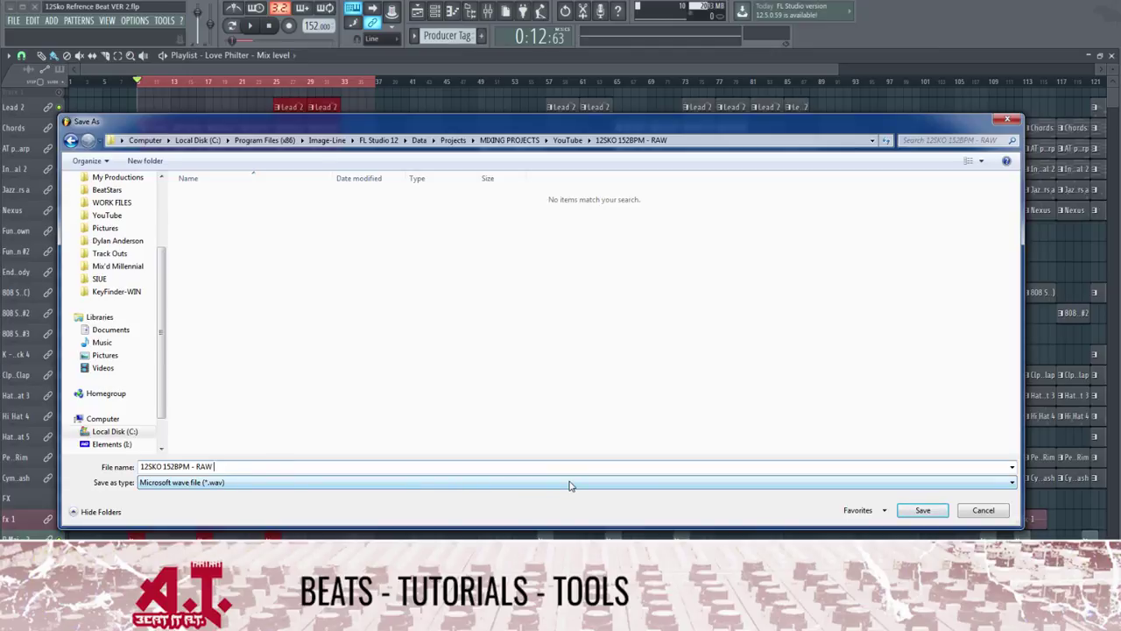
text(Prod Beat It AT)
key(Return)
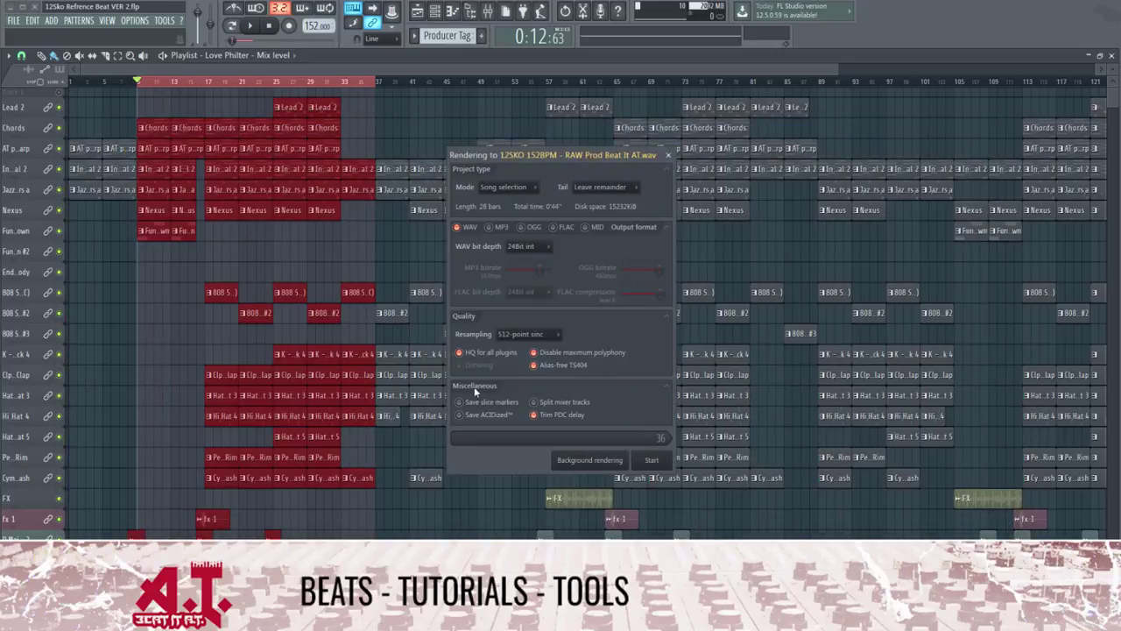
Step: Look over the render settings by collapsing and re-expanding the Project type, Output format, Quality and Miscellaneous sections
click(667, 387)
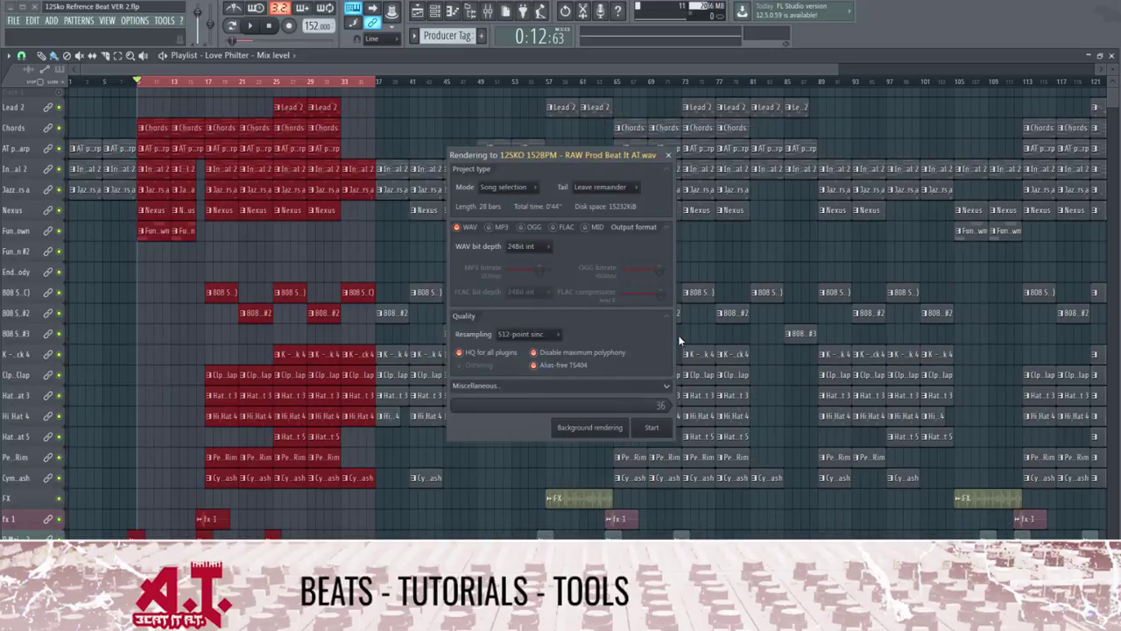
click(668, 319)
click(666, 228)
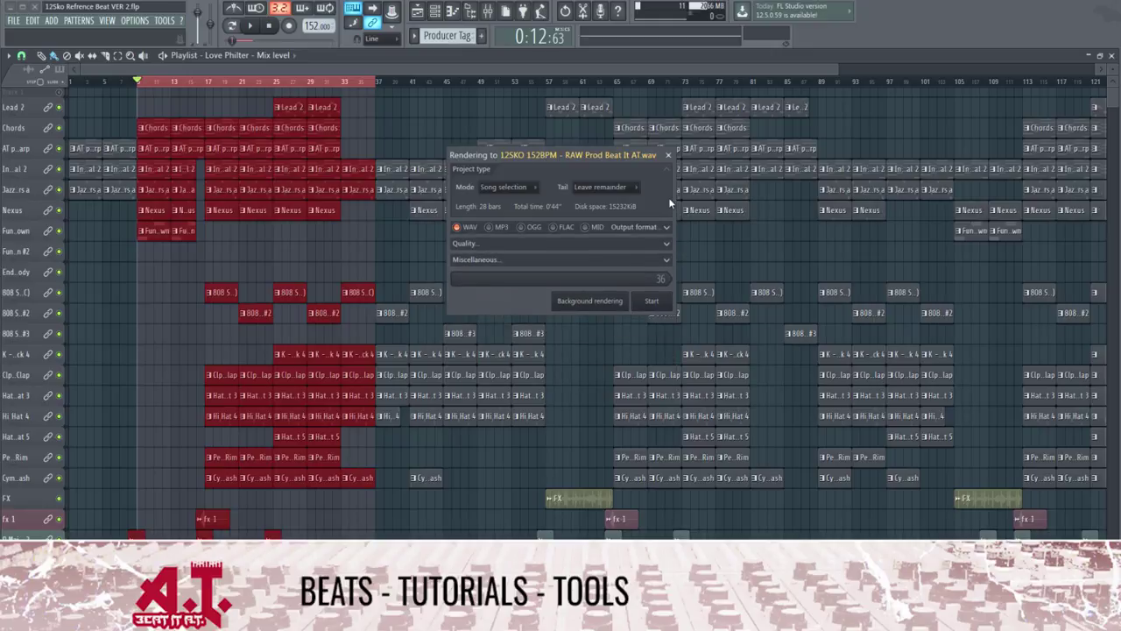
click(666, 168)
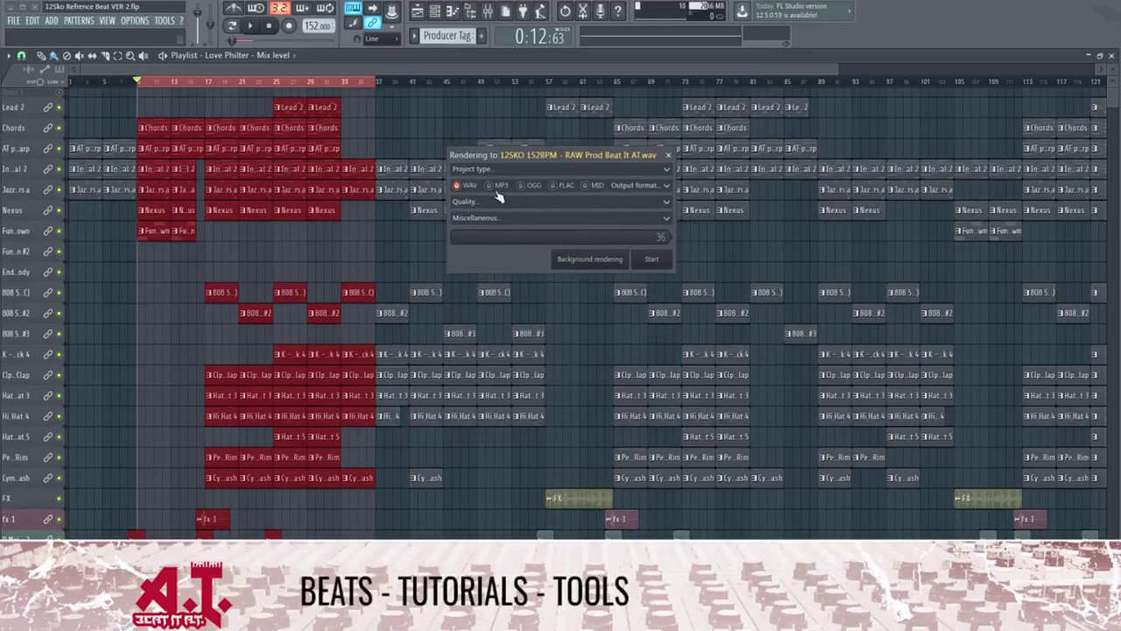
click(667, 169)
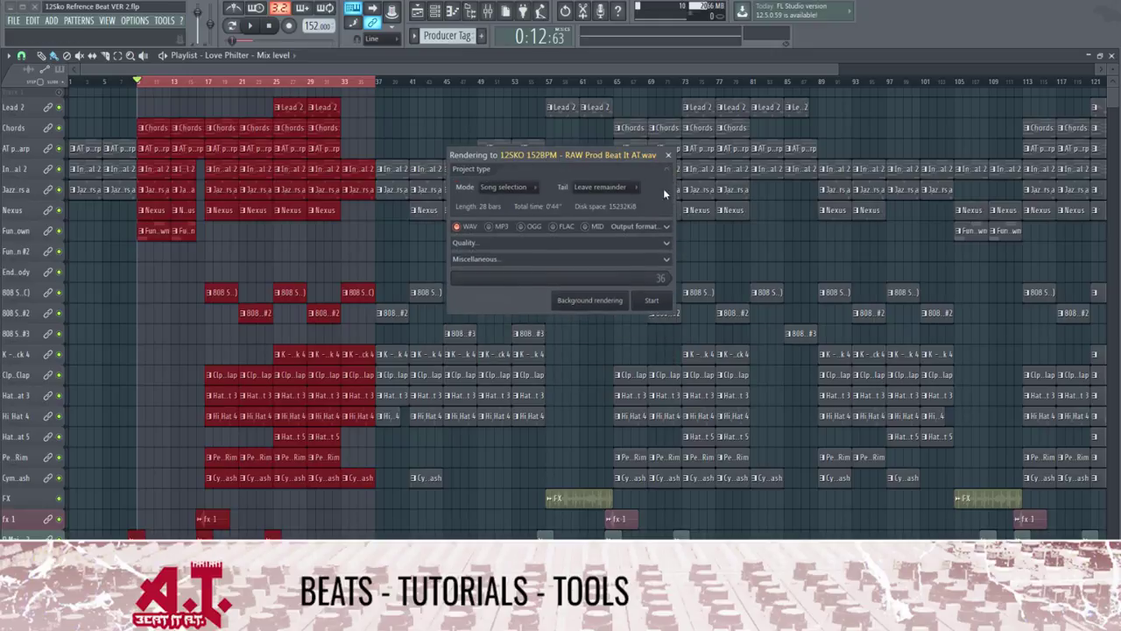
click(668, 228)
click(667, 315)
click(666, 385)
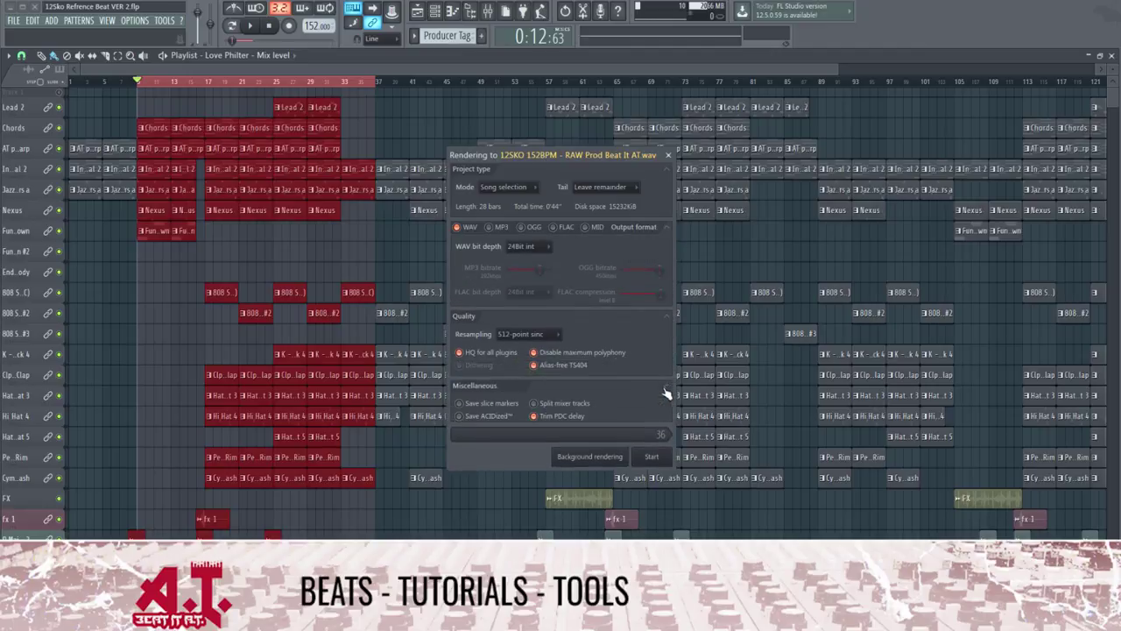
Step: Keep the WAV bit depth at 24Bit int and enable Split mixer tracks
click(527, 246)
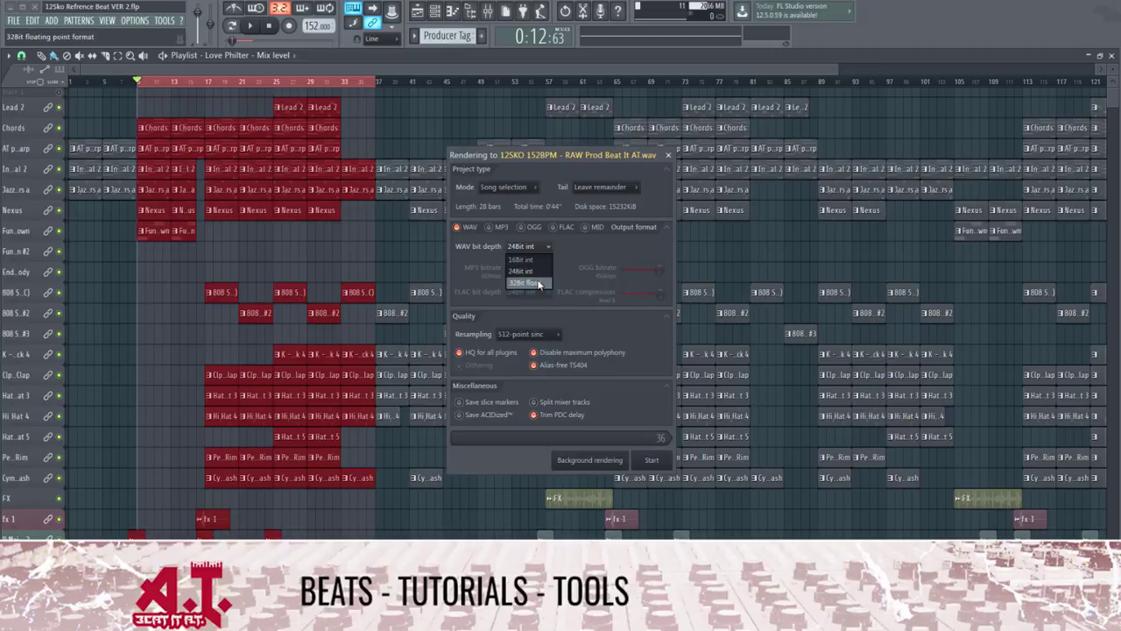
click(620, 251)
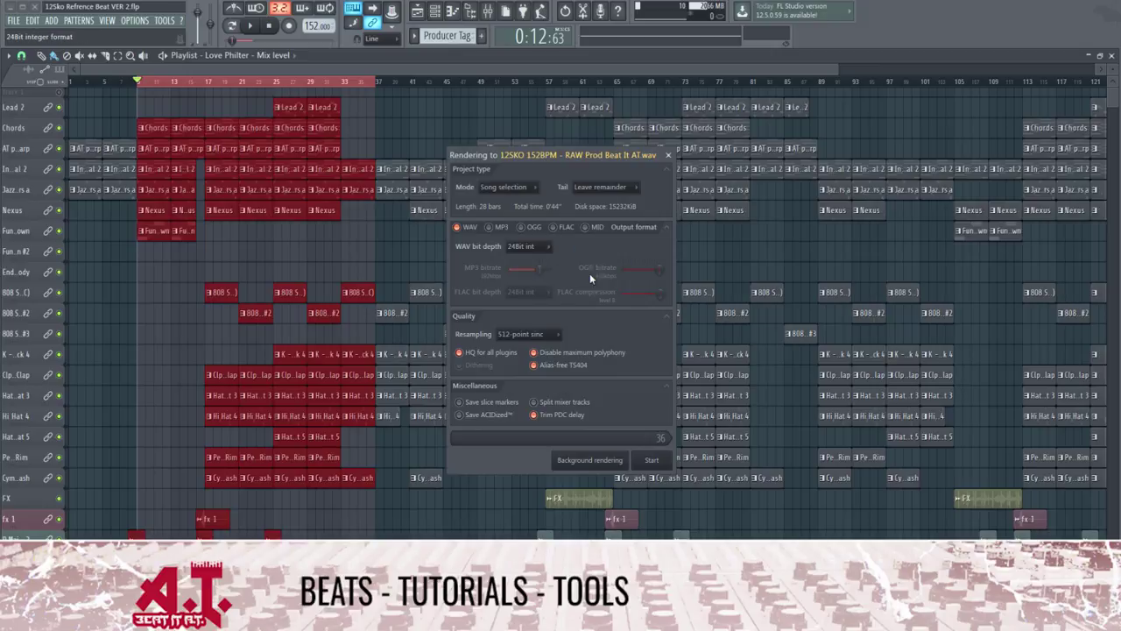
click(551, 404)
click(551, 407)
click(568, 403)
Step: Keep the Song selection mode and 512-point sinc resampling, and start the render
click(502, 186)
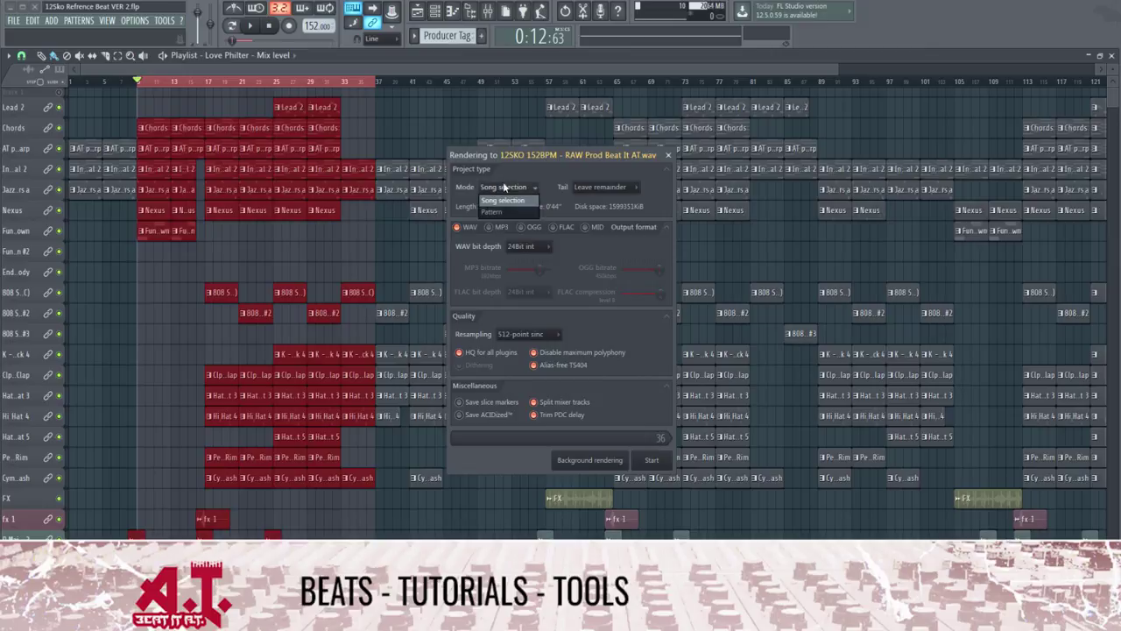
click(510, 189)
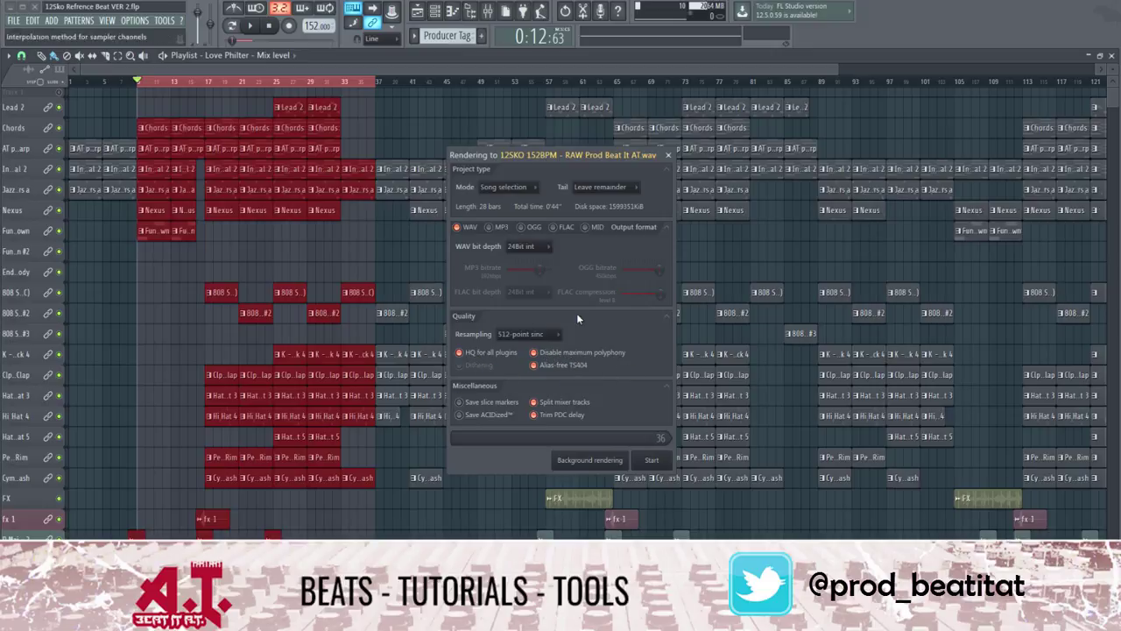
click(522, 335)
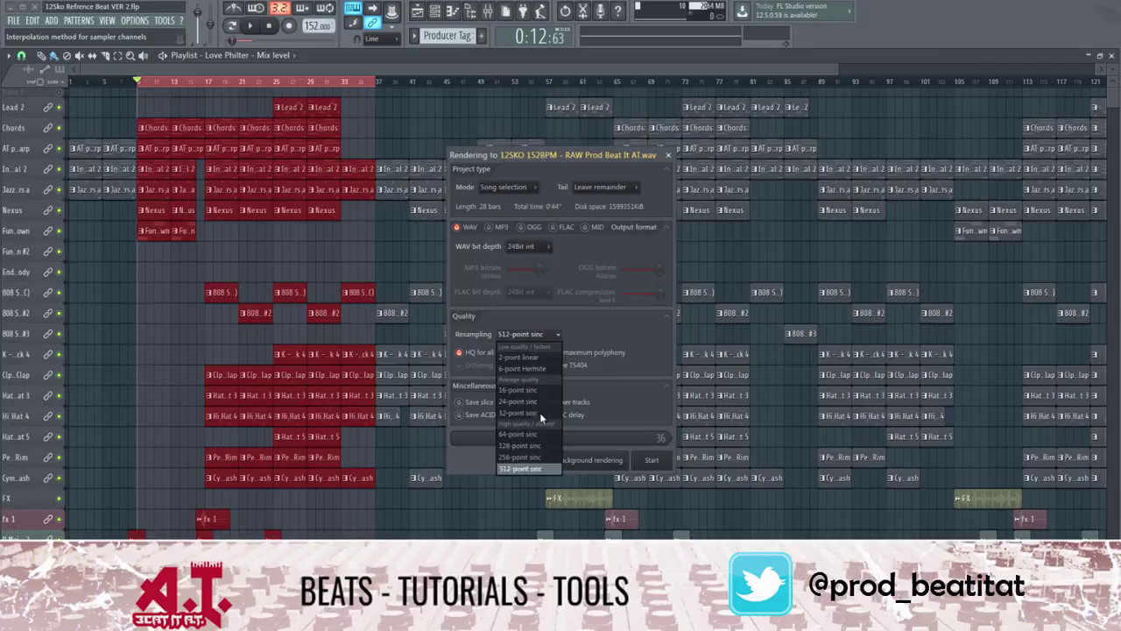
click(530, 469)
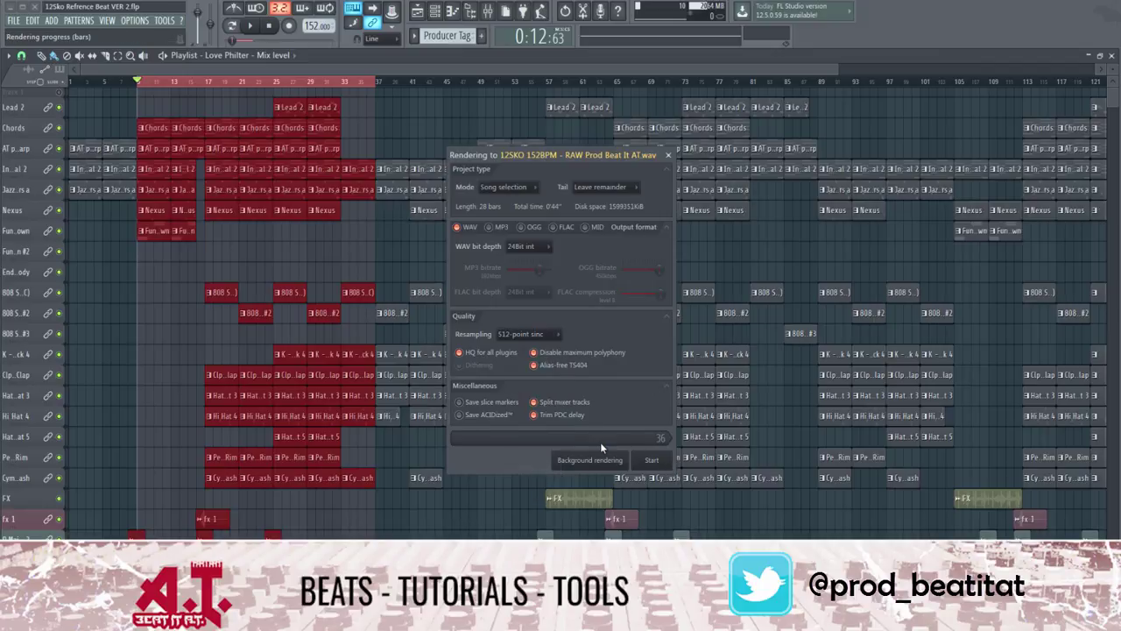
click(661, 462)
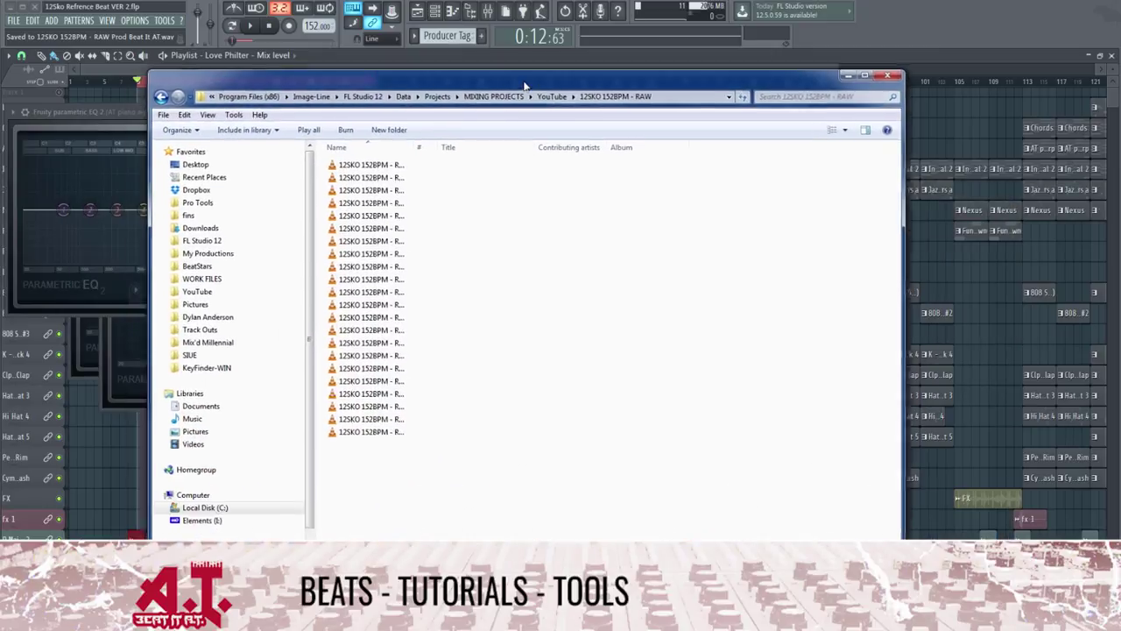
Step: Widen the export folder's Name column and archive all exported wave files as "12SKO 152BPM - RAW.zip" with Best compression
drag(413, 145, 719, 144)
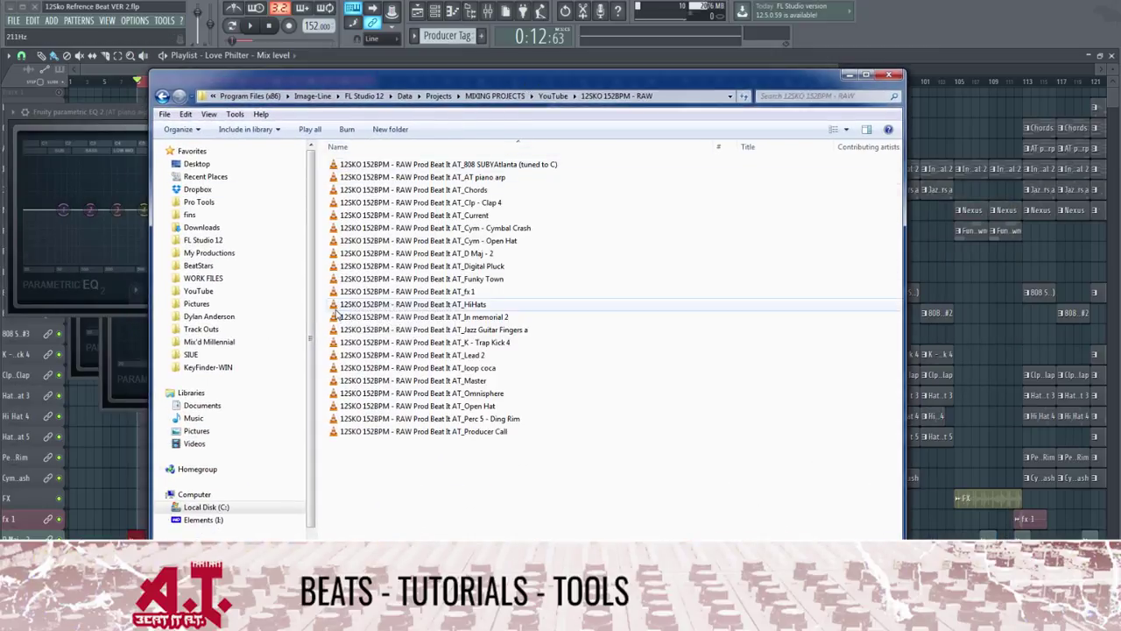
drag(512, 462, 406, 147)
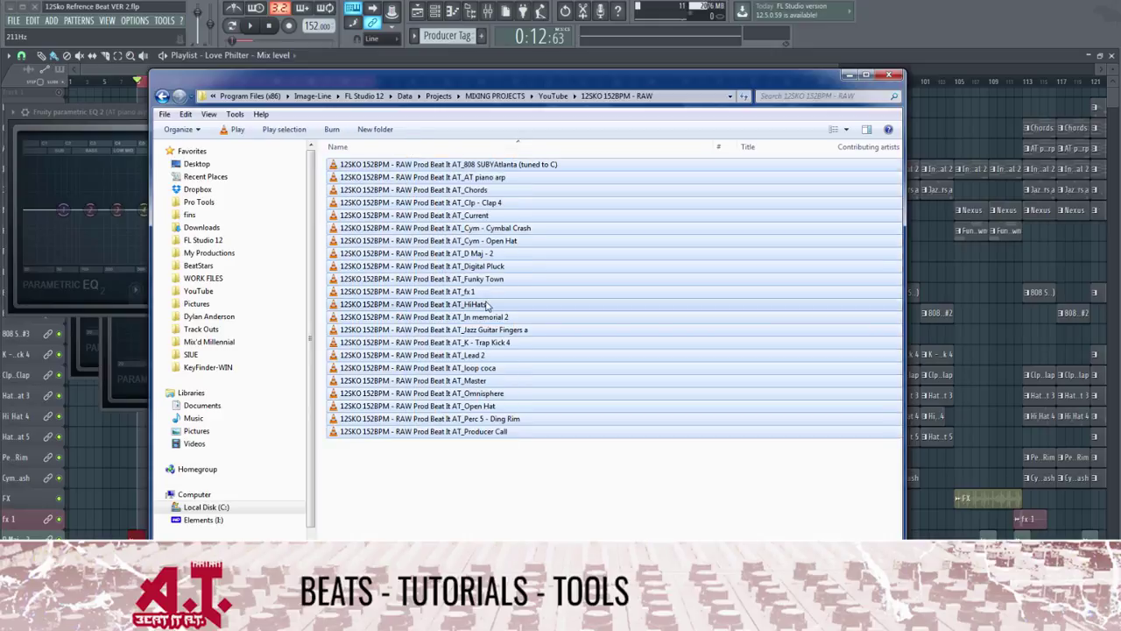
right_click(487, 304)
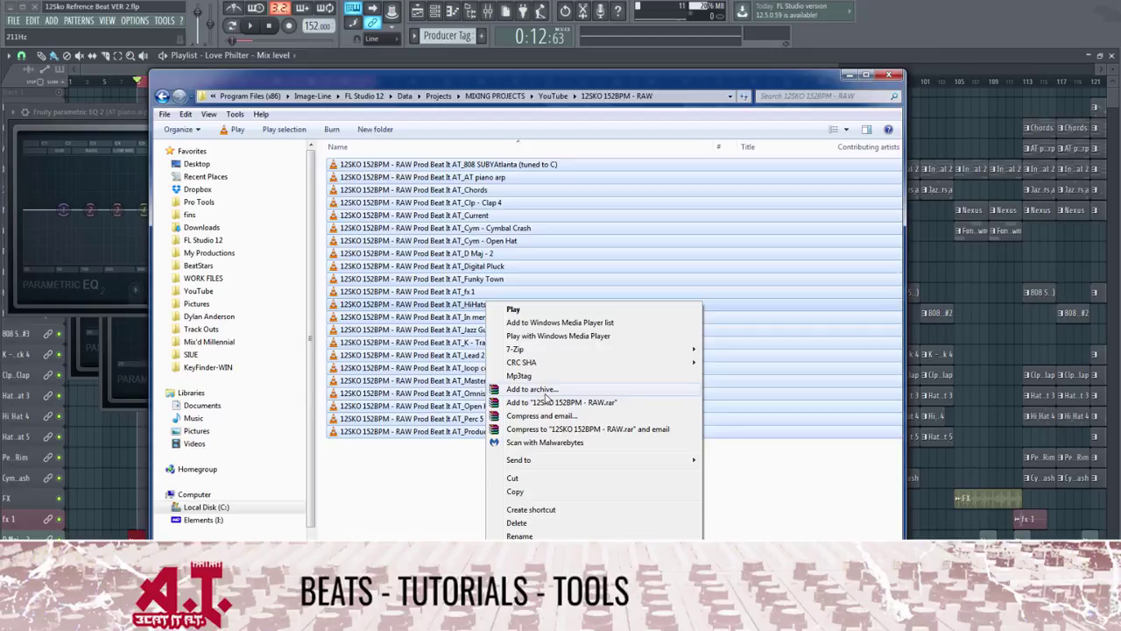
click(545, 392)
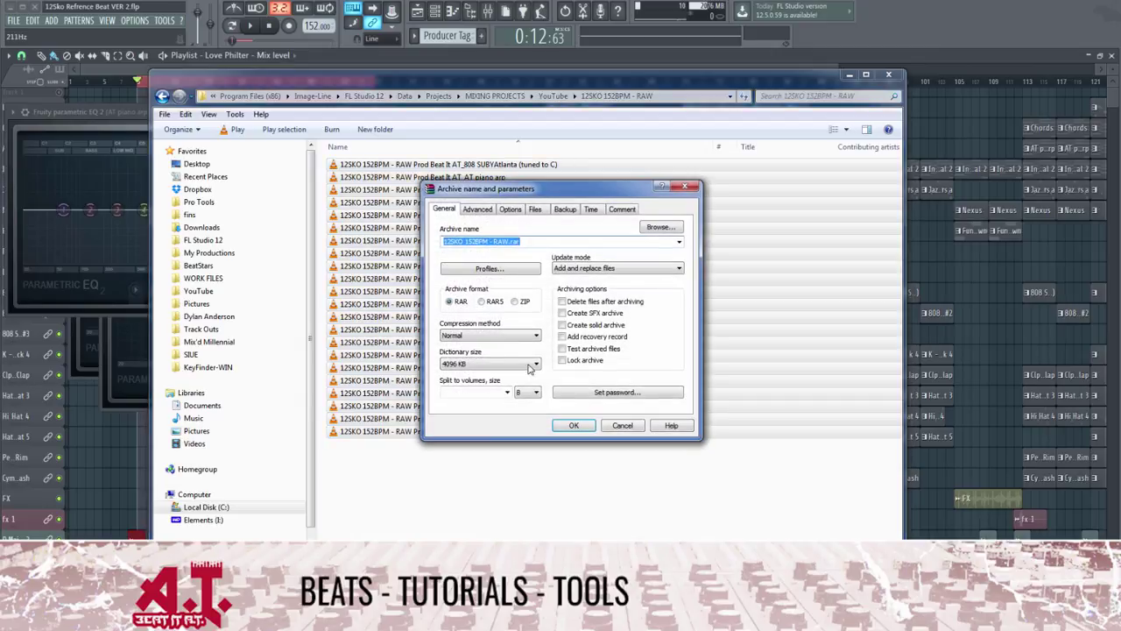
click(516, 301)
click(492, 335)
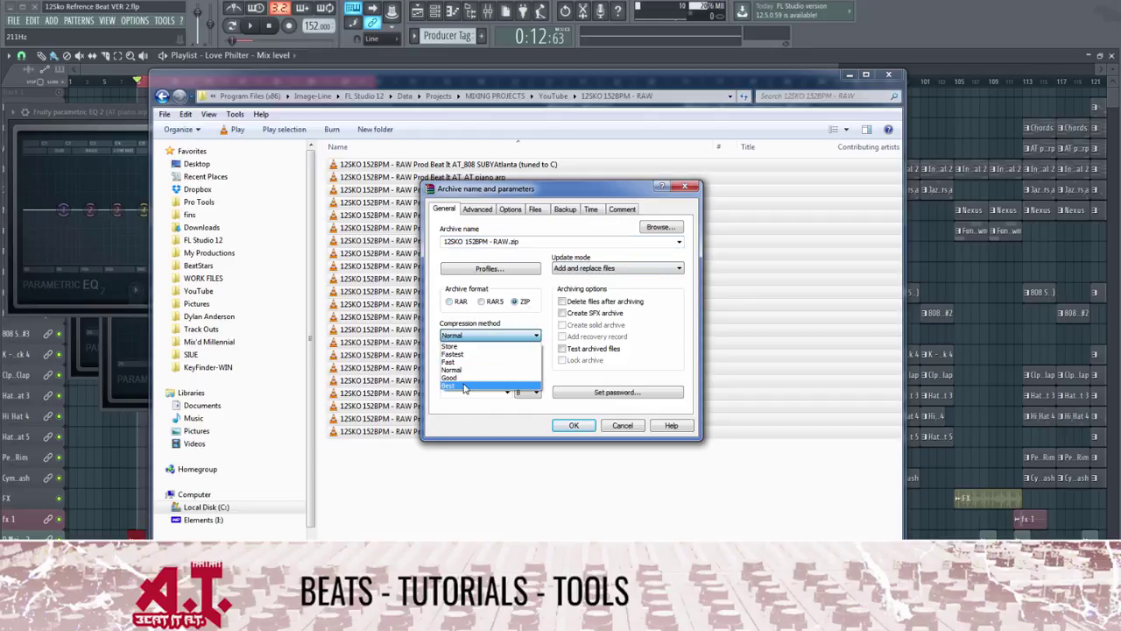
click(464, 386)
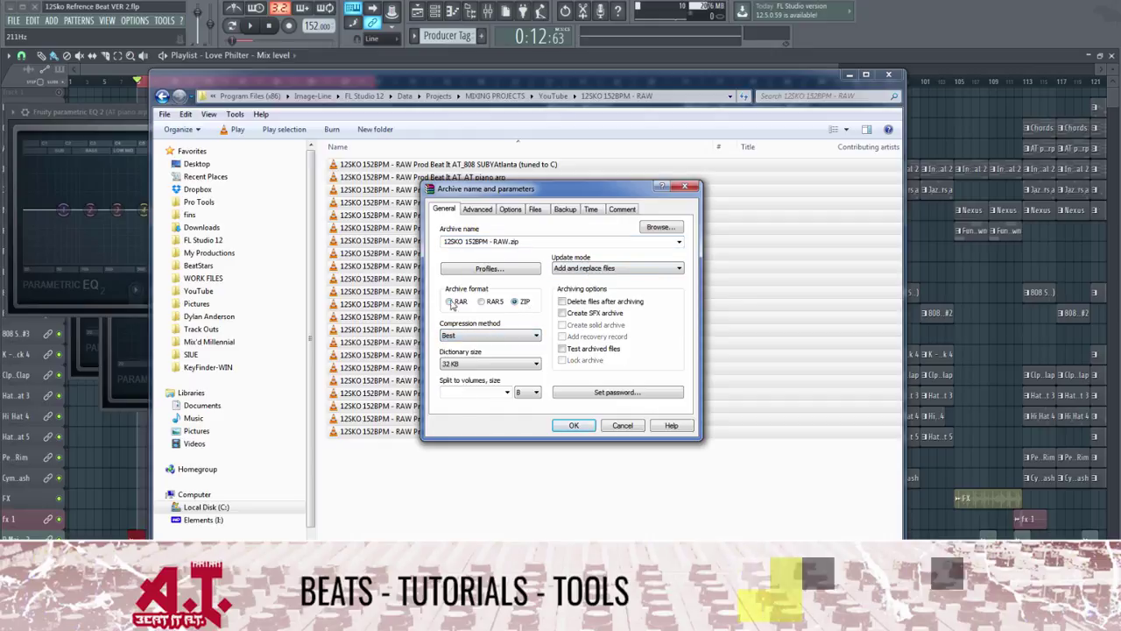
click(574, 426)
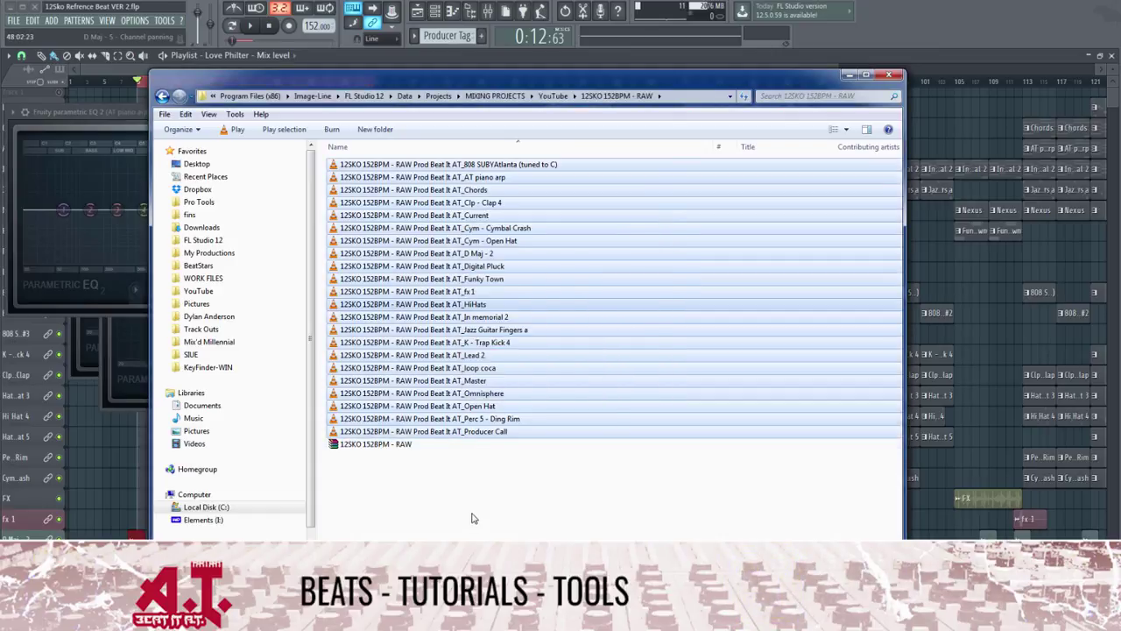
Step: Select all the wave files without the archive and check their combined size in the file properties
click(360, 489)
click(366, 445)
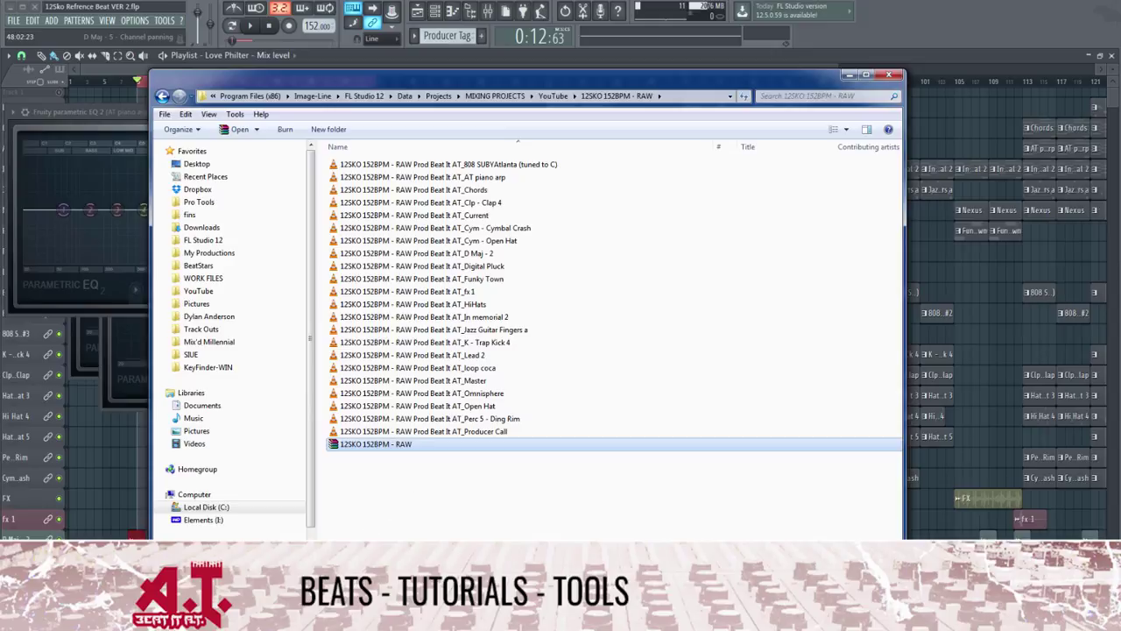
click(382, 432)
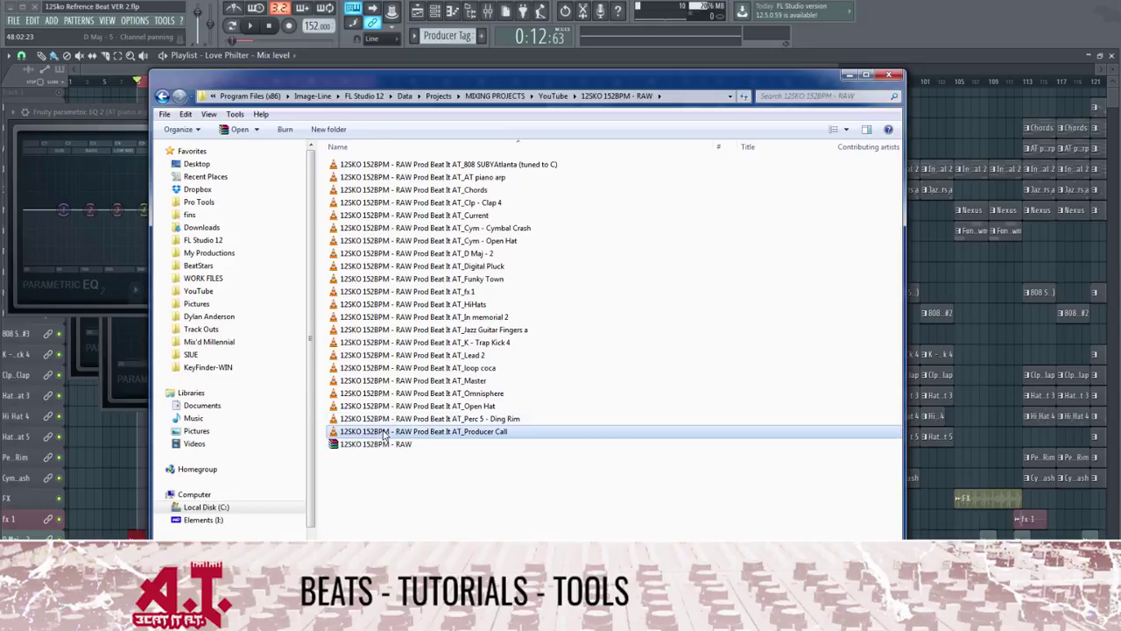
shift+click(408, 170)
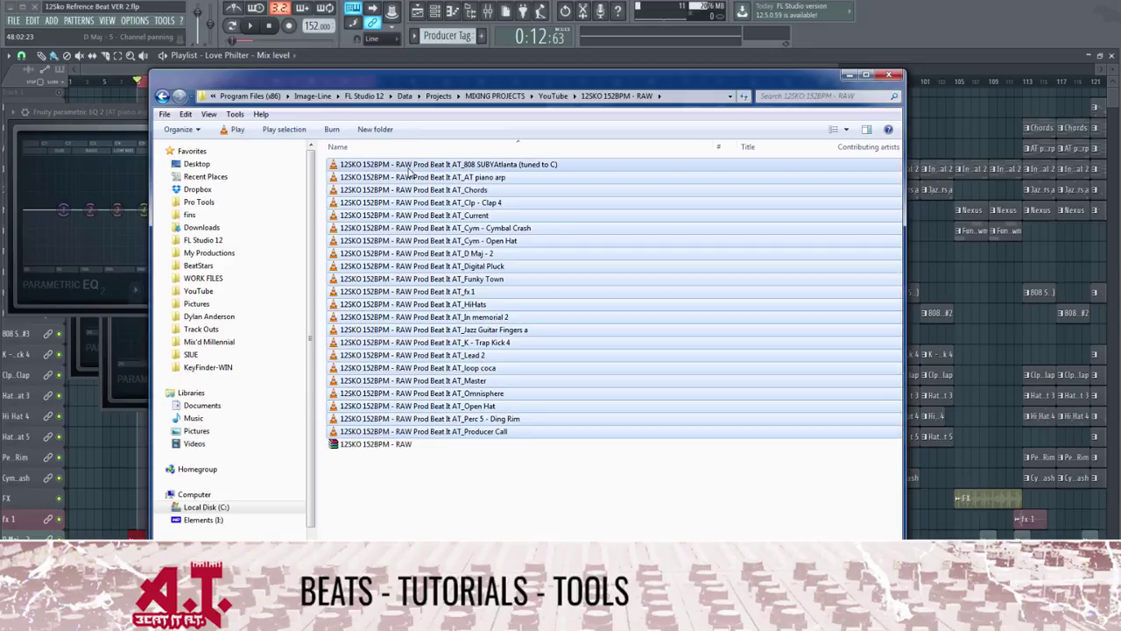
right_click(439, 271)
click(508, 528)
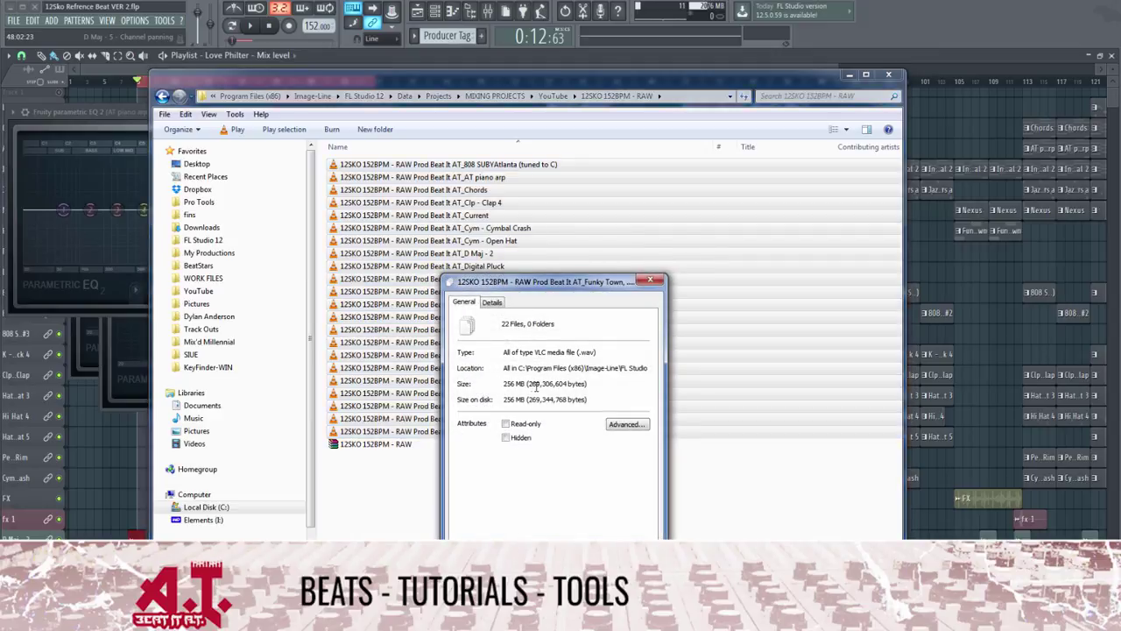
click(378, 311)
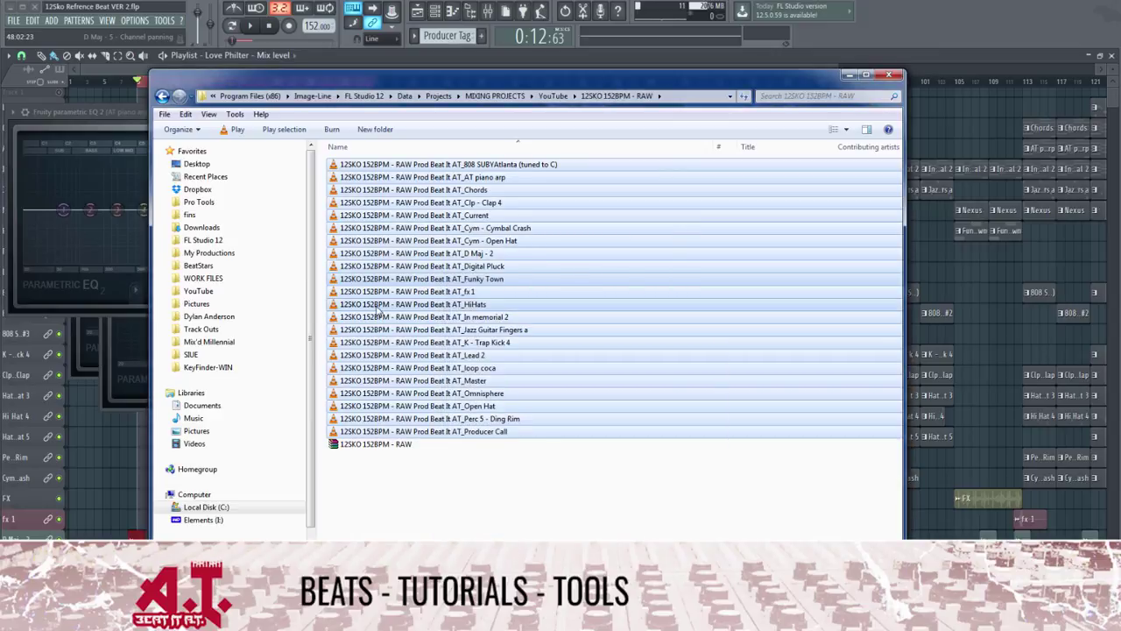
Step: Delete the loose wave files from the export folder and inspect the contents of the "12SKO 152BPM - RAW" archive
key(Delete)
key(Return)
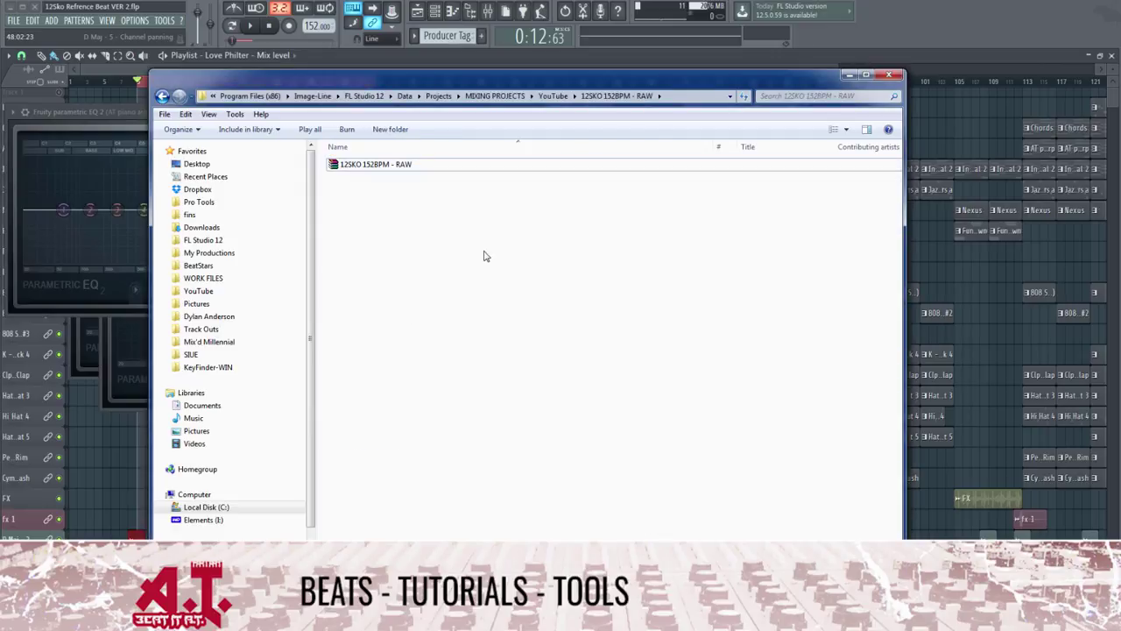
click(409, 165)
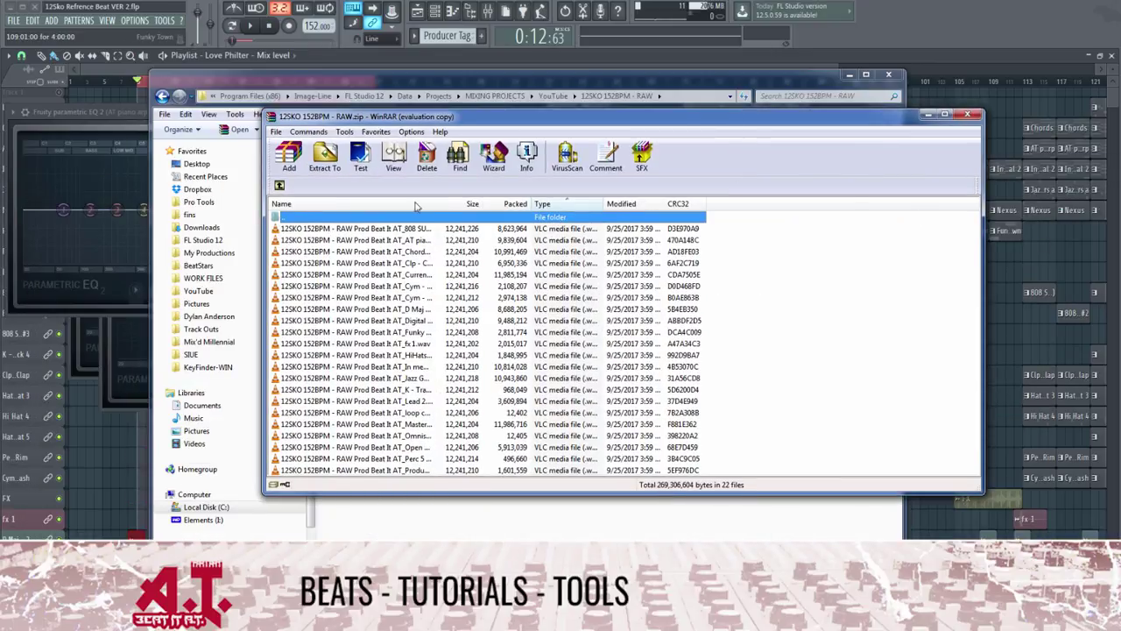
click(977, 116)
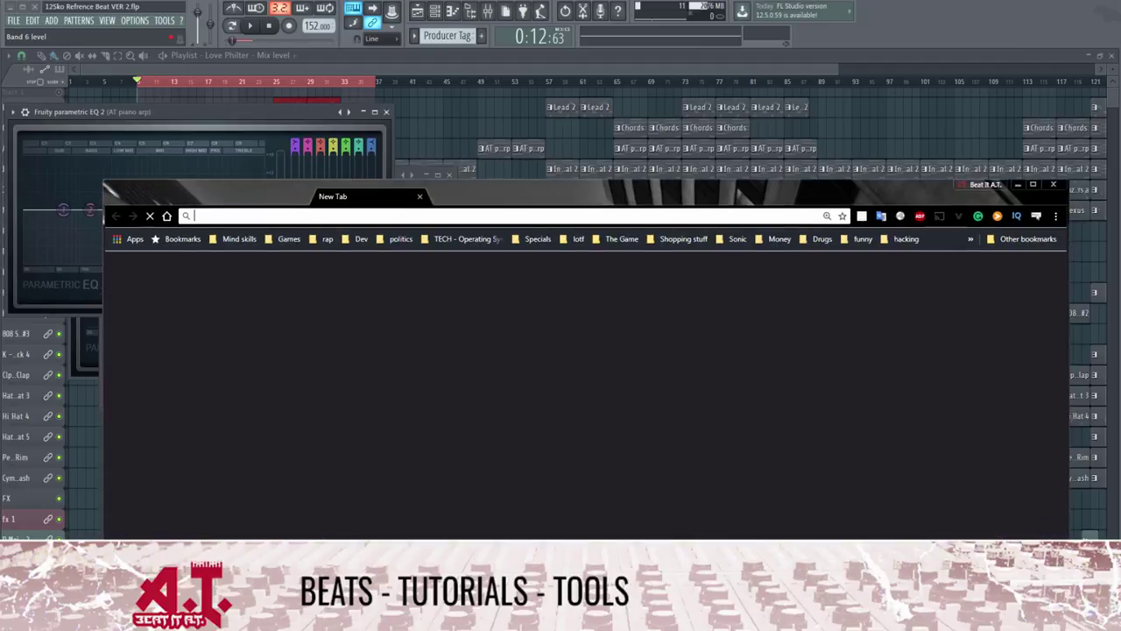
Step: Switch to Chrome and load wetransfer.com, reloading the page after the first attempt
text(wetra)
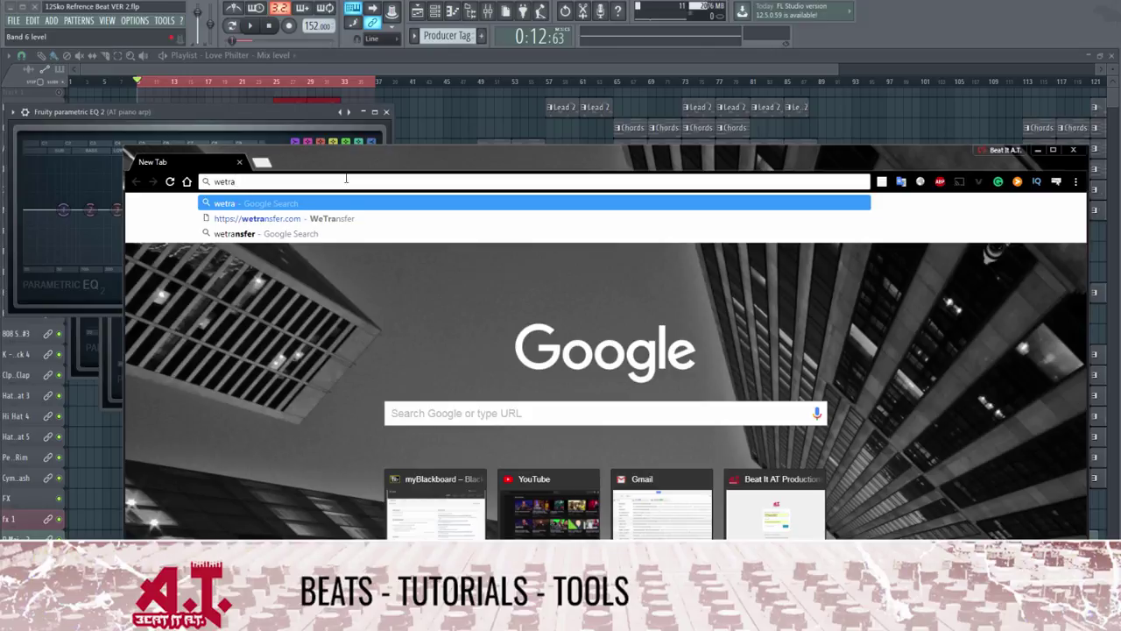
key(Down)
key(Return)
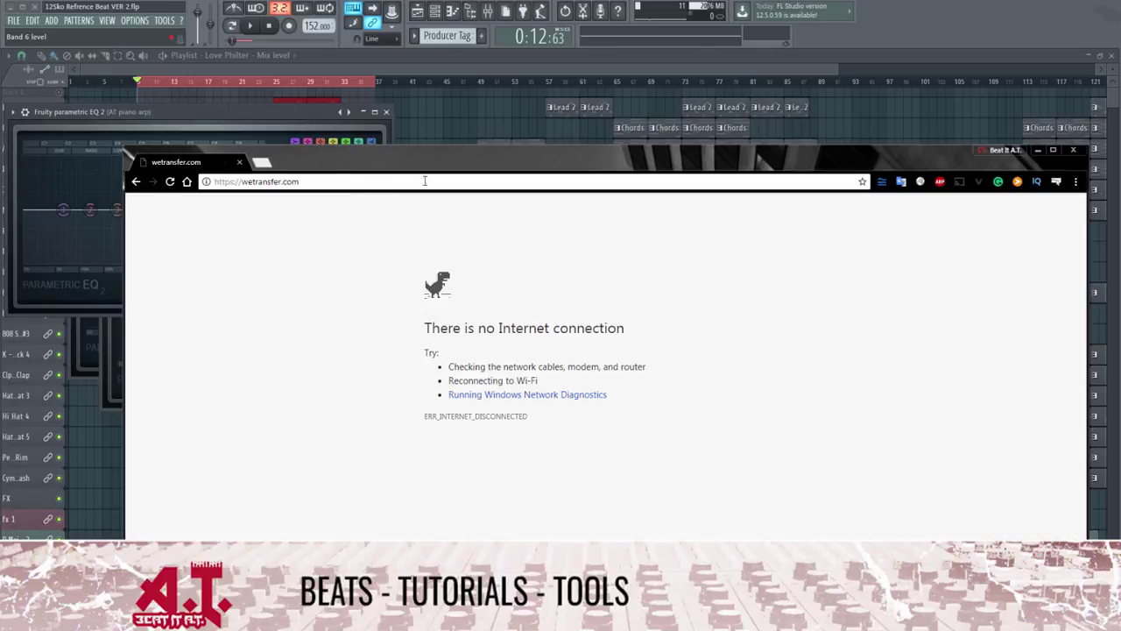
drag(438, 157, 380, 84)
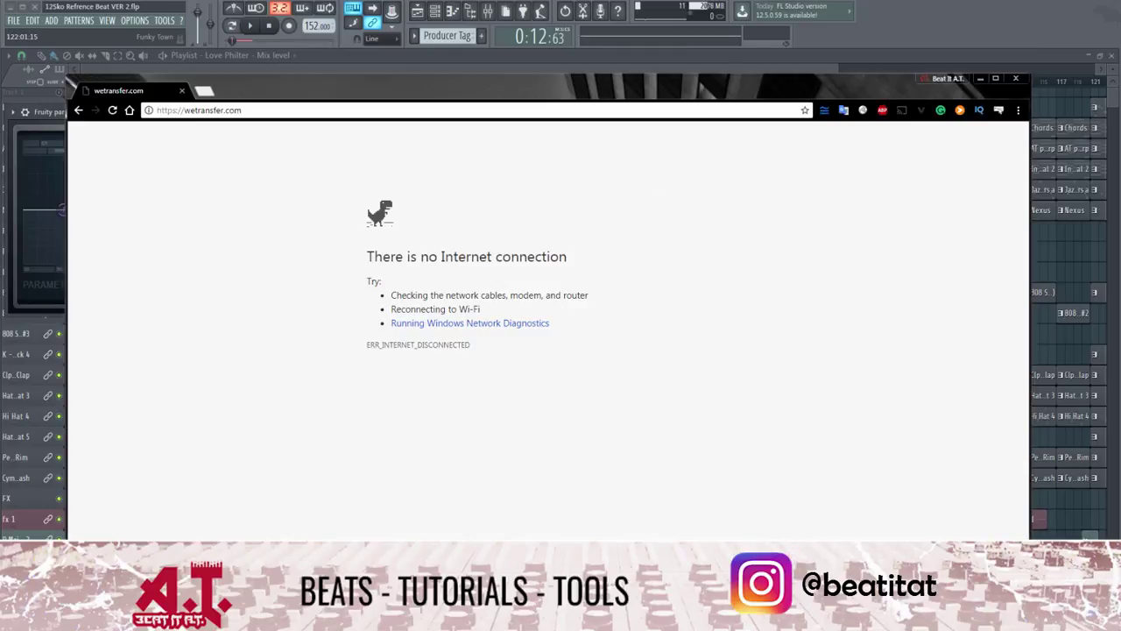
click(557, 112)
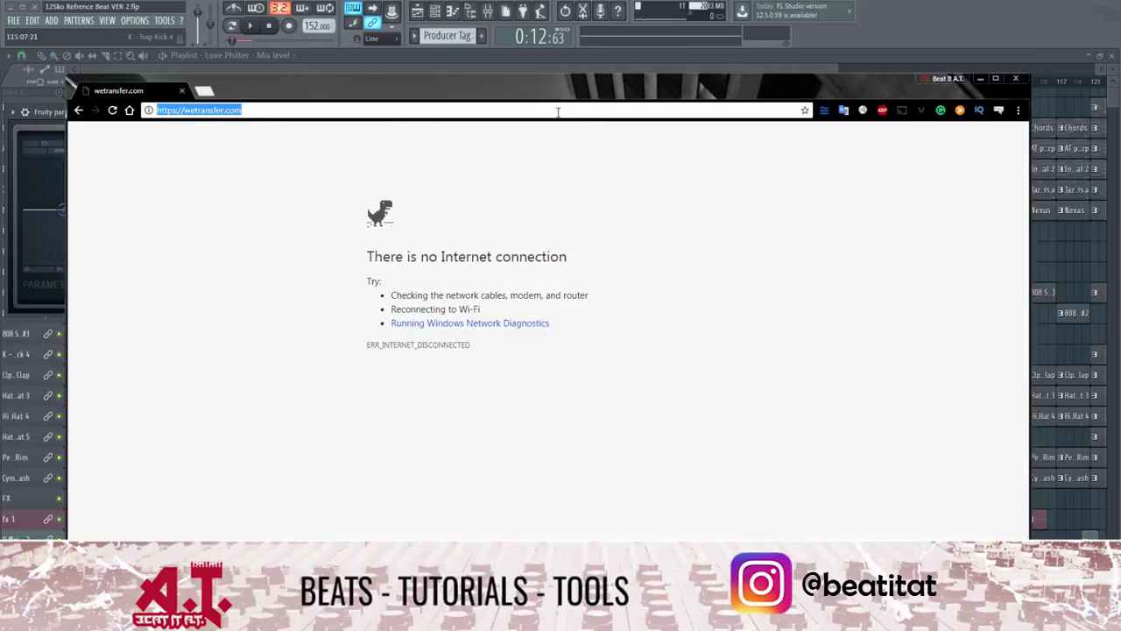
key(Return)
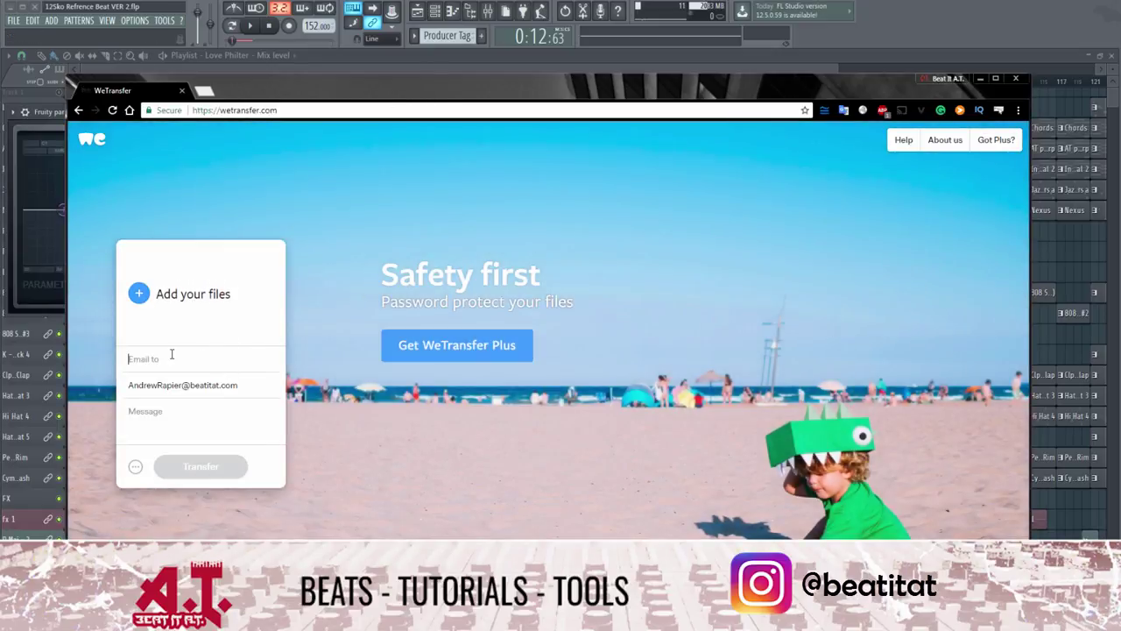
Step: Add "12SKO 152BPM - RAW.zip" from the 12SKO 152BPM - RAW folder to a WeTransfer upload and close the page without sending it
triple_click(169, 381)
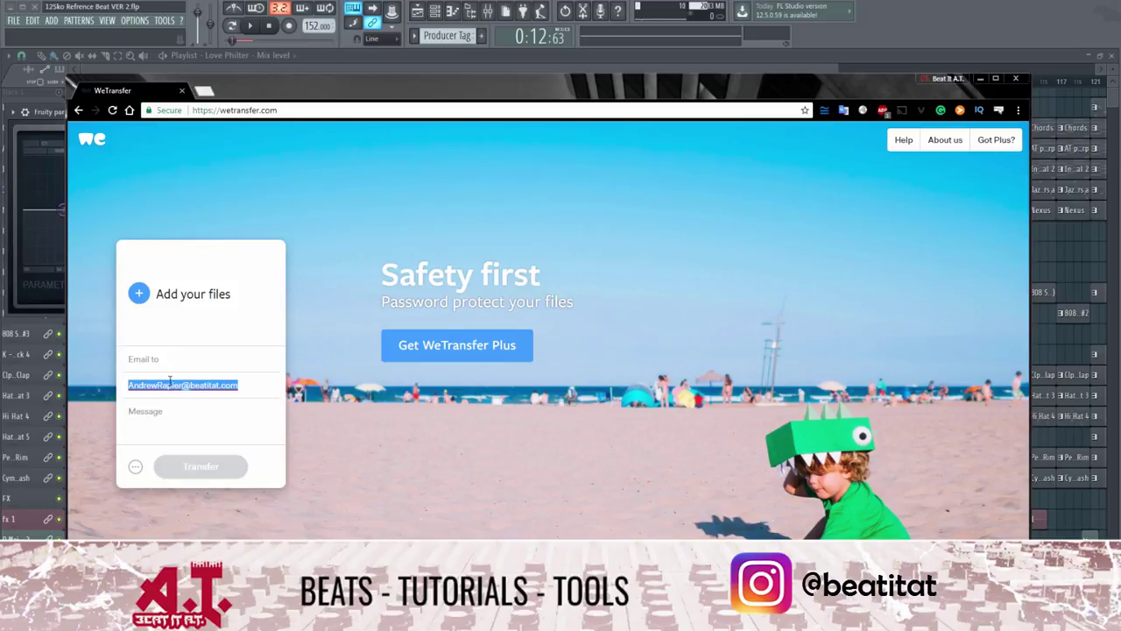
click(191, 359)
click(139, 293)
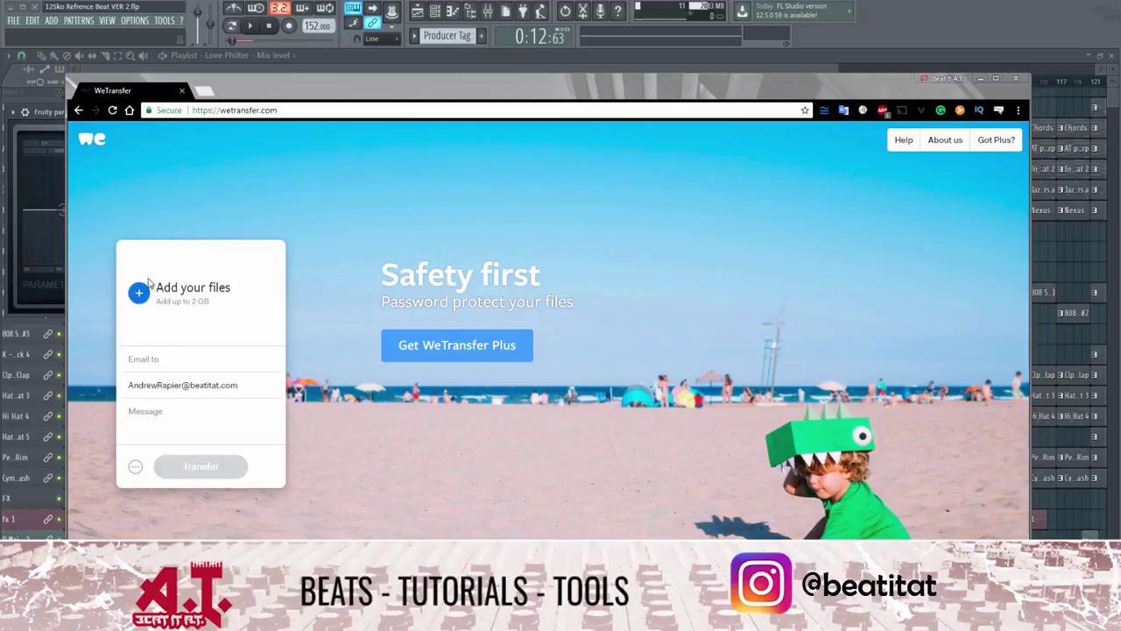
drag(219, 84, 1120, 132)
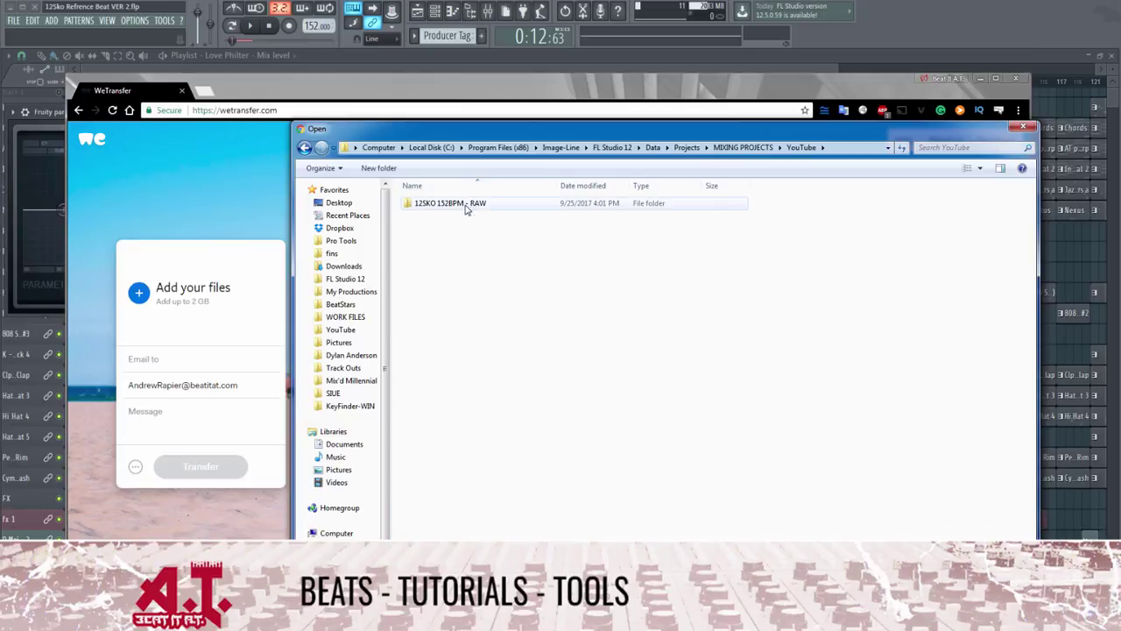
double_click(451, 204)
mouse_move(489, 191)
mouse_down()
mouse_move(553, 191)
mouse_move(473, 203)
mouse_up()
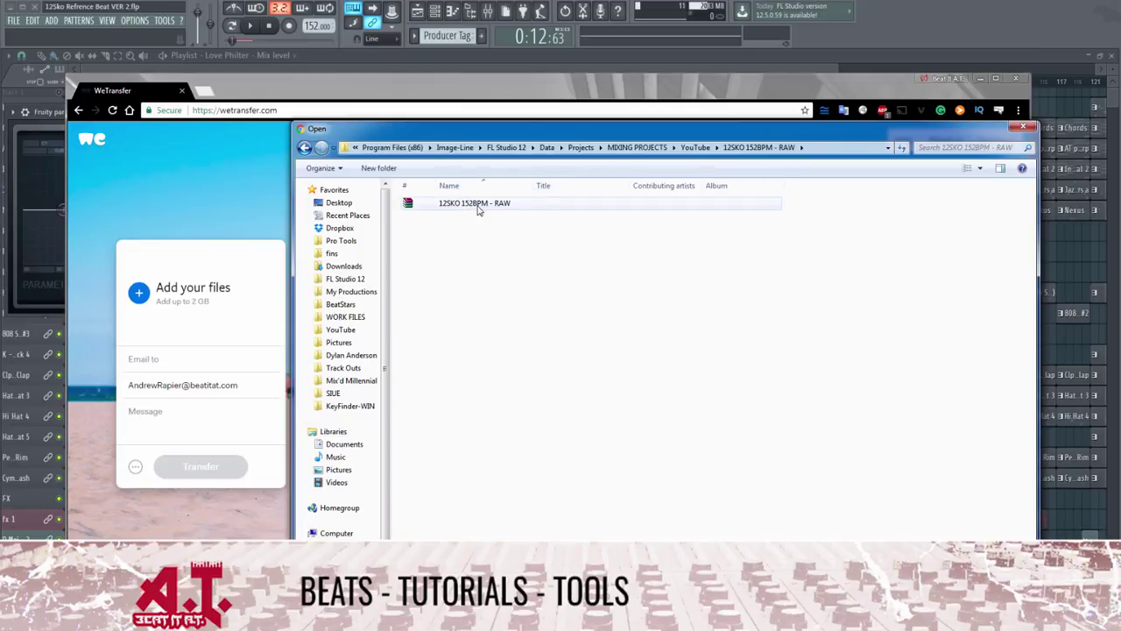
double_click(480, 206)
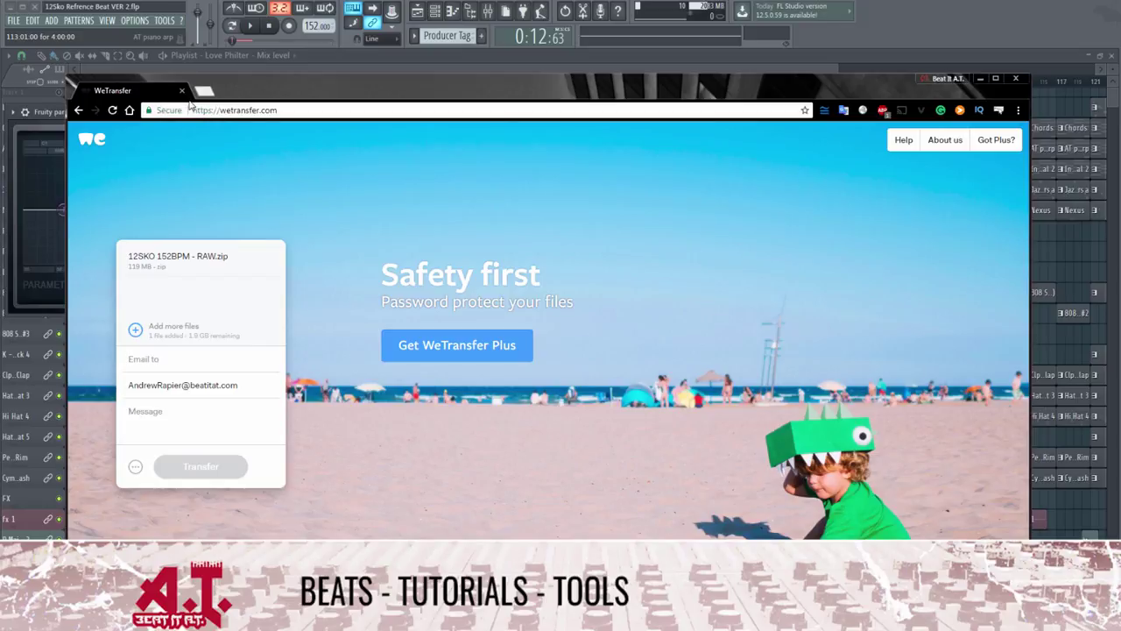
key(ctrl+w)
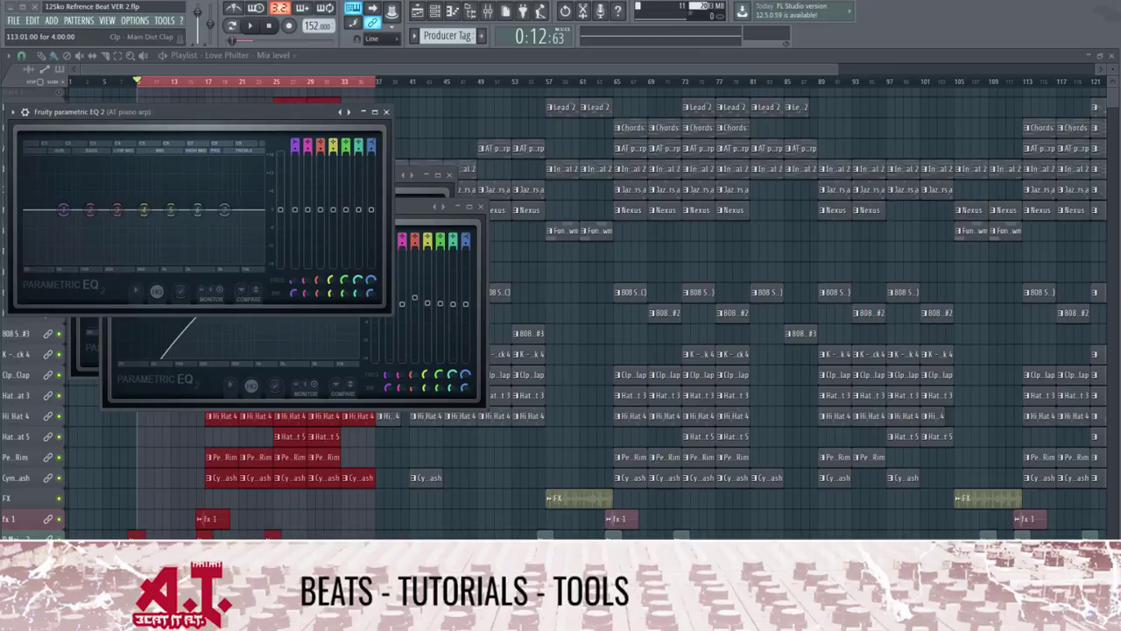